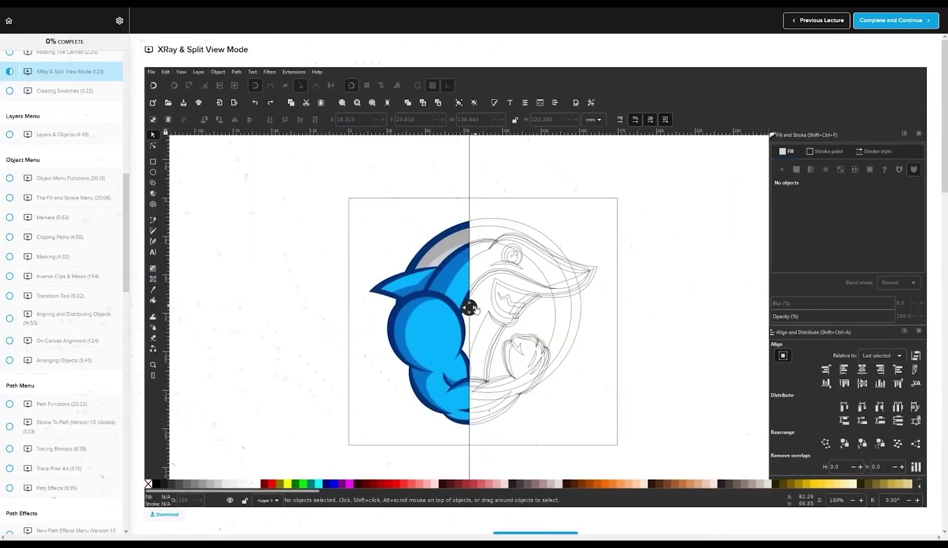
drag(482, 315, 387, 308)
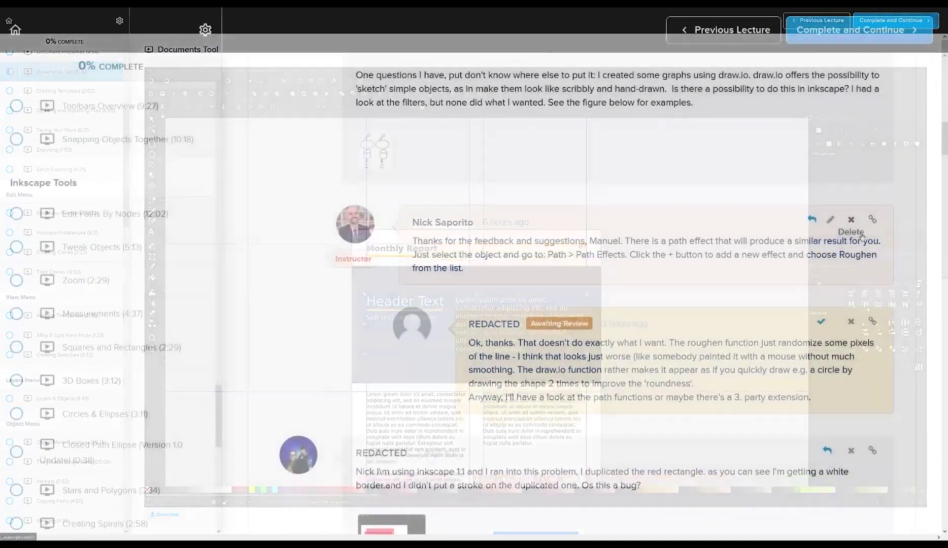
scroll(861, 241, down, 10)
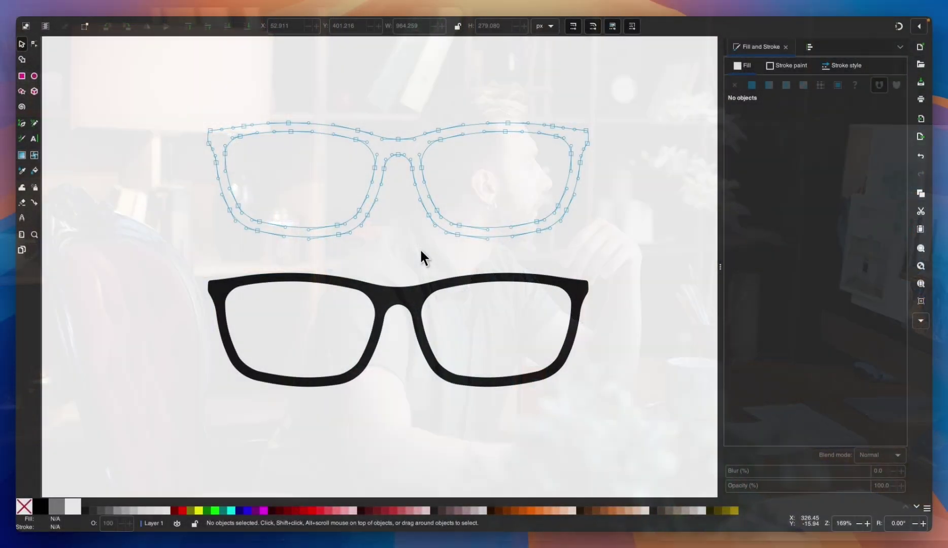
- Draw a black rectangle about 471 by 381 px on an empty area of the canvas
scroll(420, 249, down, 10)
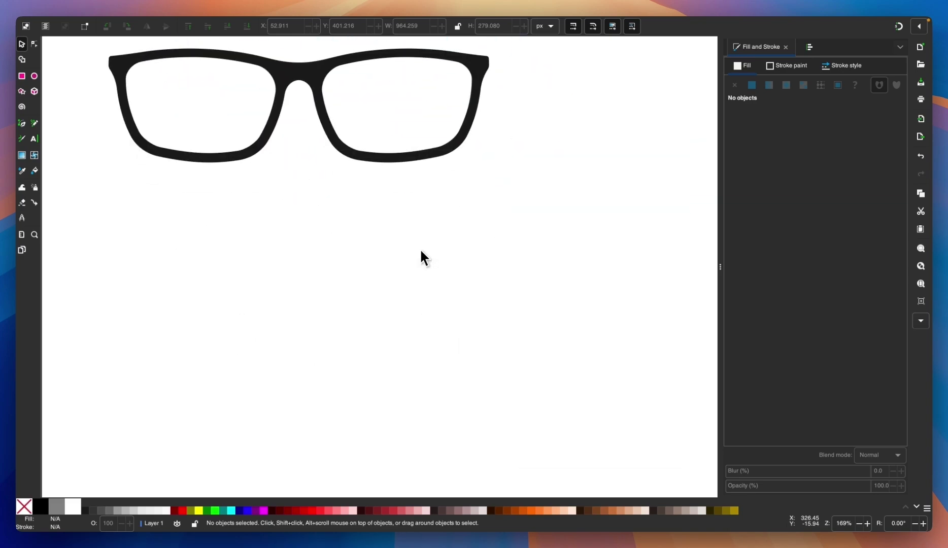
key(1)
scroll(420, 248, down, 5)
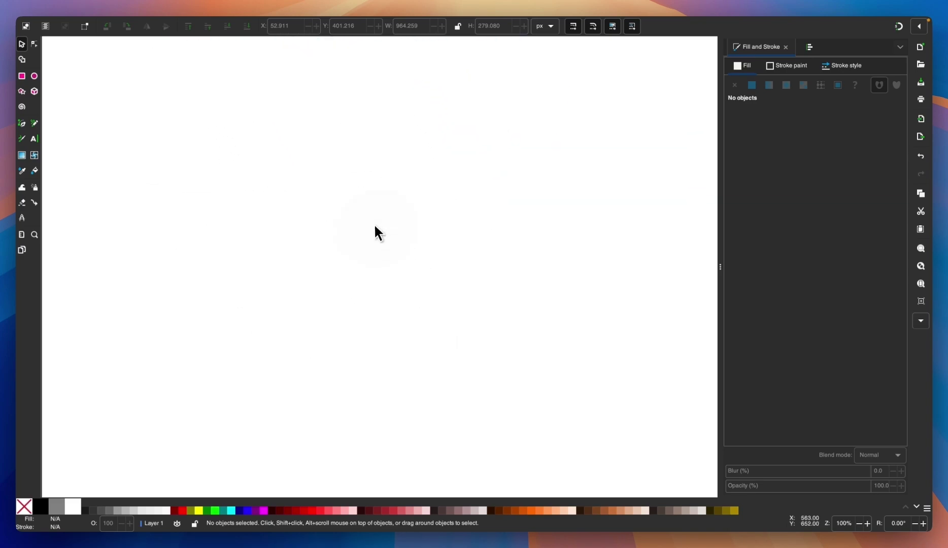
click(23, 77)
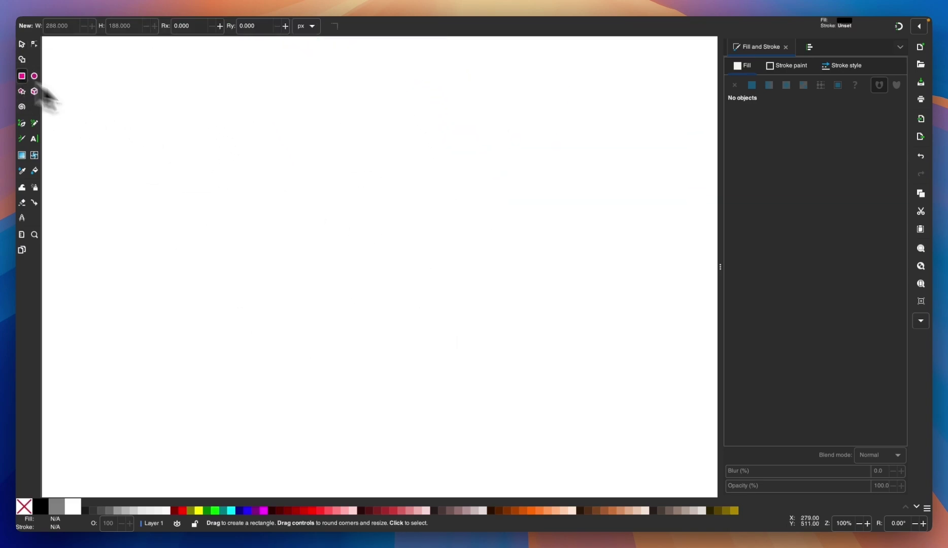
drag(286, 177, 512, 359)
- Resize the rectangle to 400 px wide and 200 px high and convert it to a path
click(26, 47)
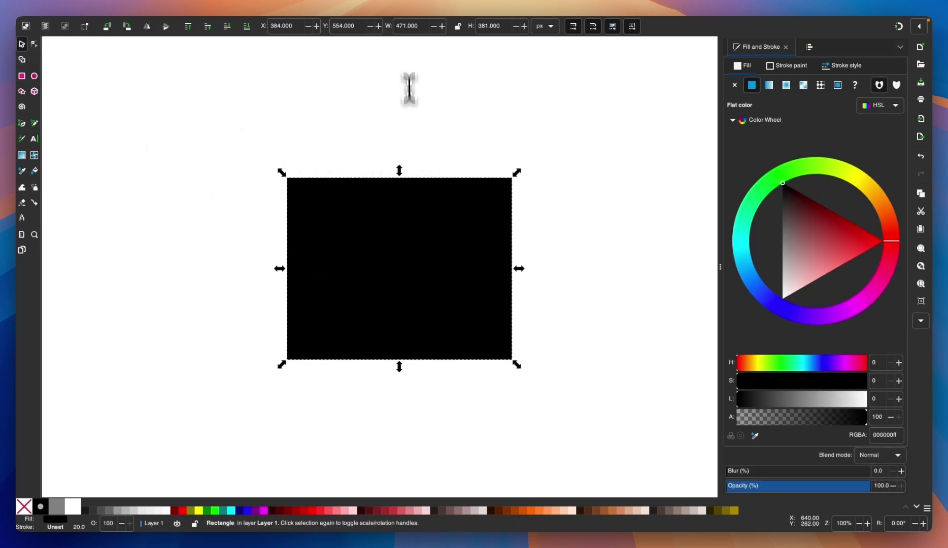
click(410, 27)
text(400)
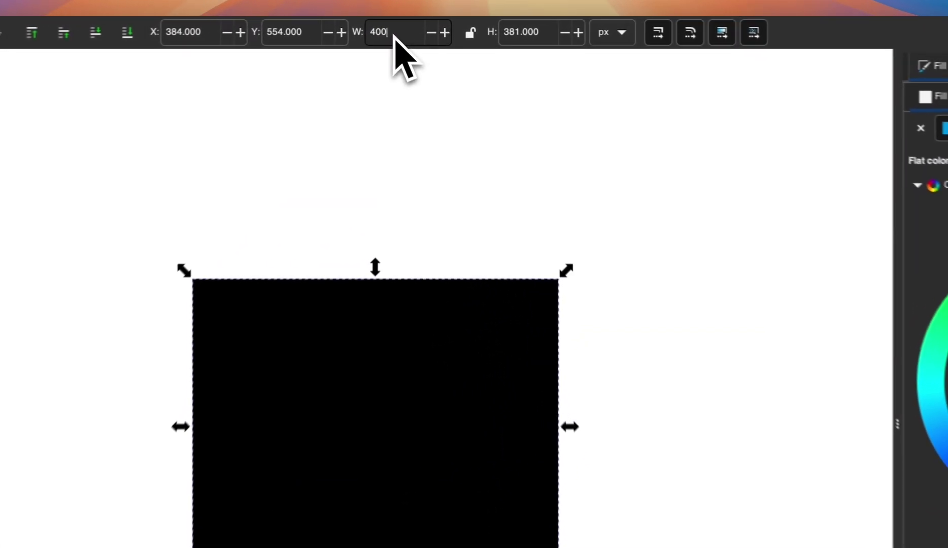
click(492, 29)
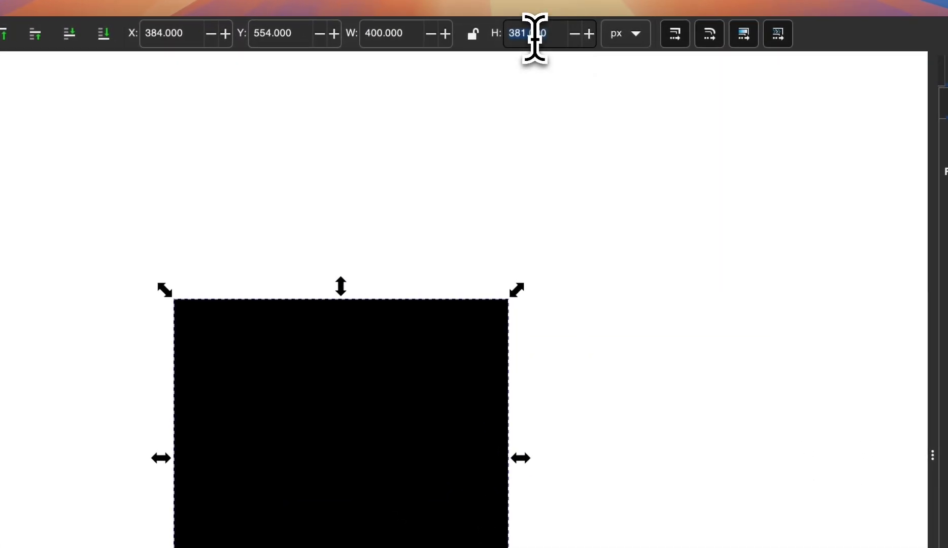
text(200)
key(Return)
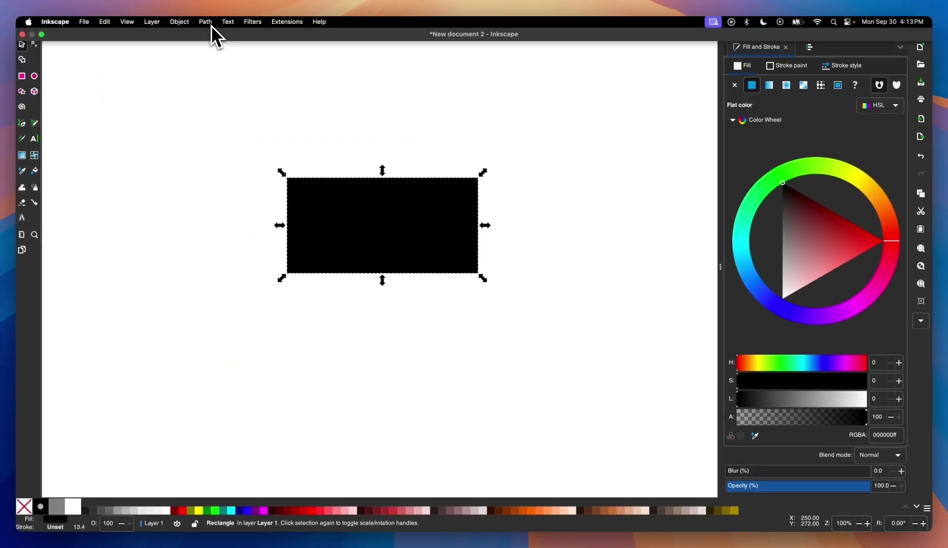
click(205, 22)
click(216, 35)
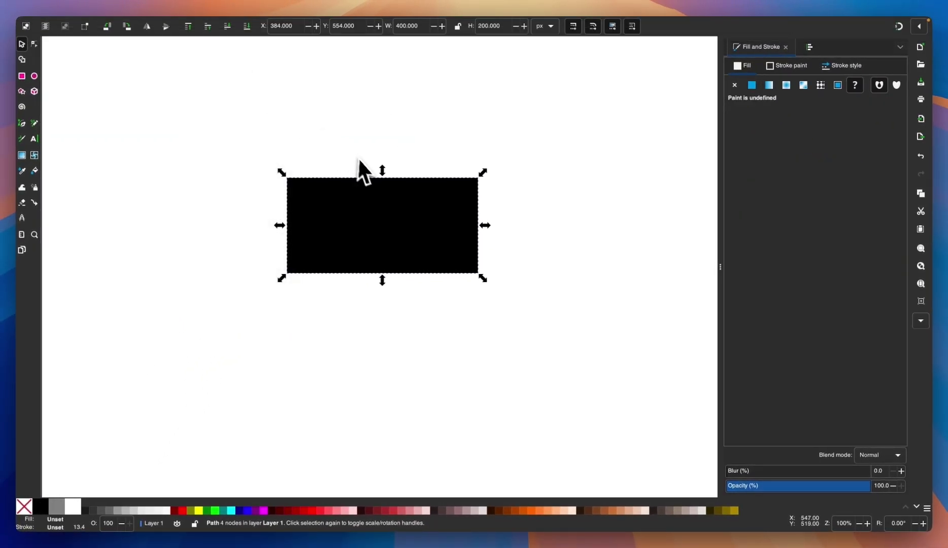
- Taper the rectangle by scaling its two bottom nodes symmetrically inward to about 70% using the node transformation handles
scroll(366, 163, up, 5)
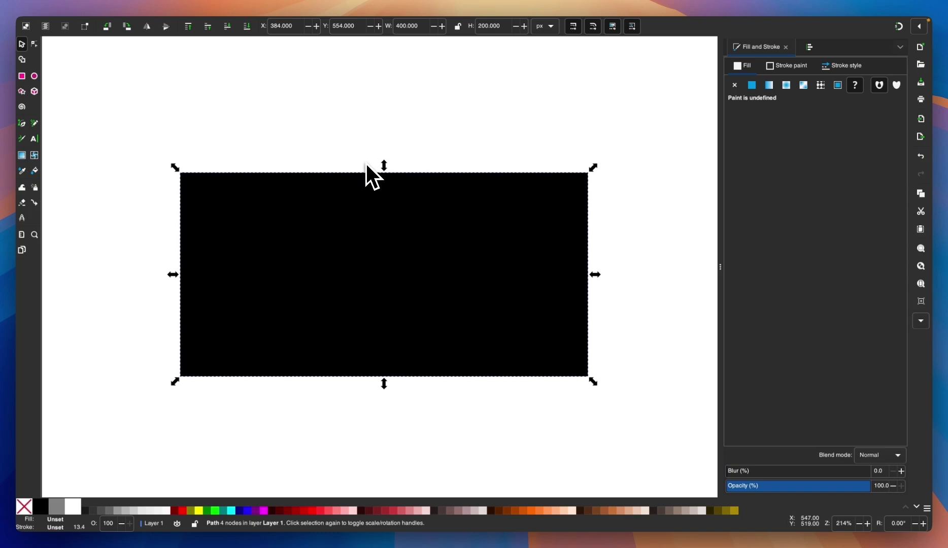
click(34, 44)
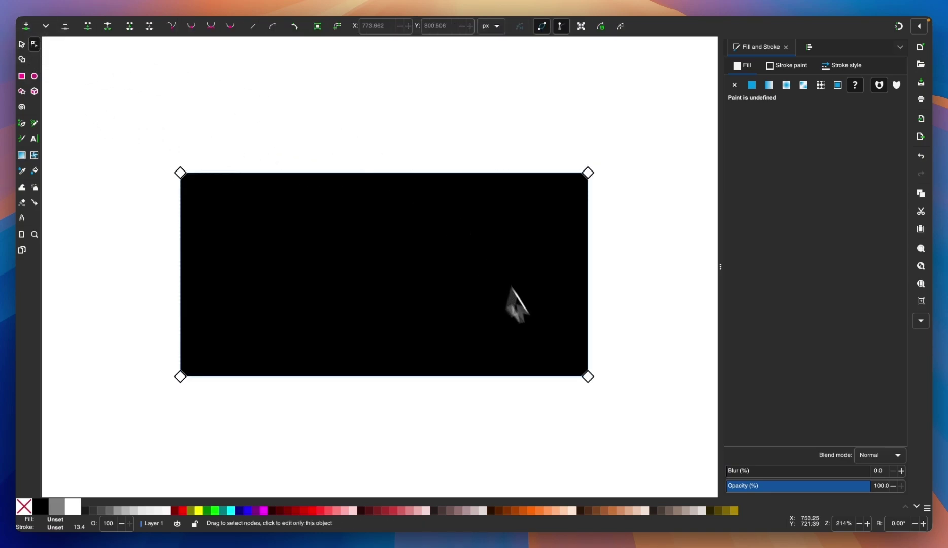
drag(637, 415, 110, 346)
scroll(443, 345, down, 1)
scroll(443, 345, left, 1)
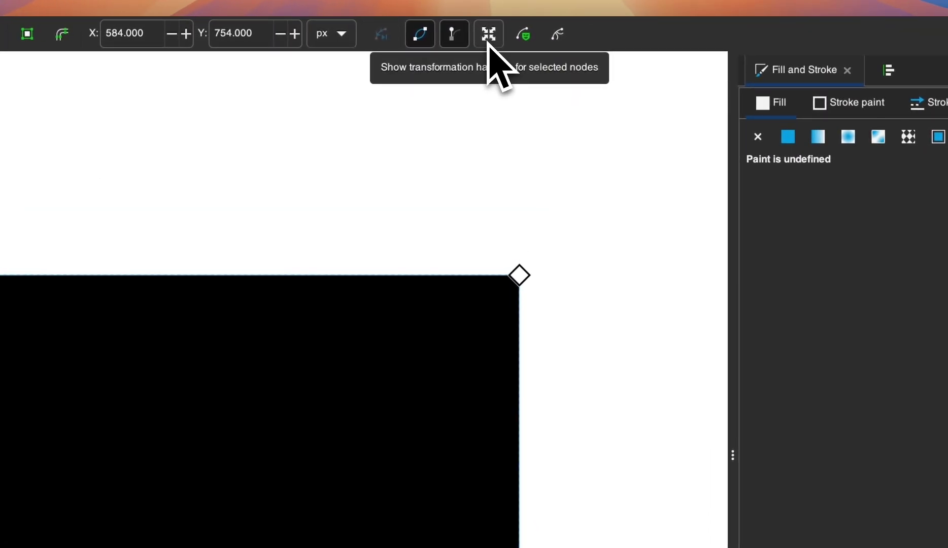
click(488, 34)
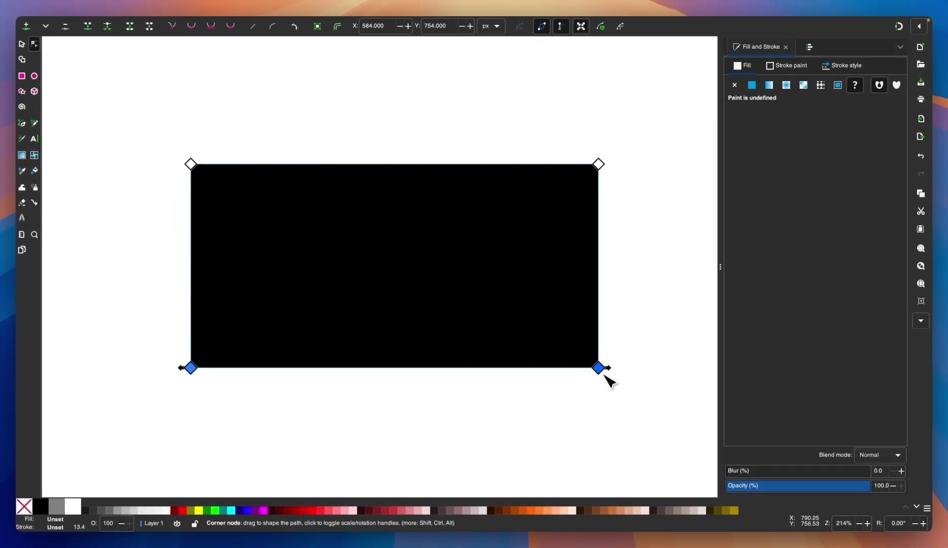
drag(612, 370, 548, 369)
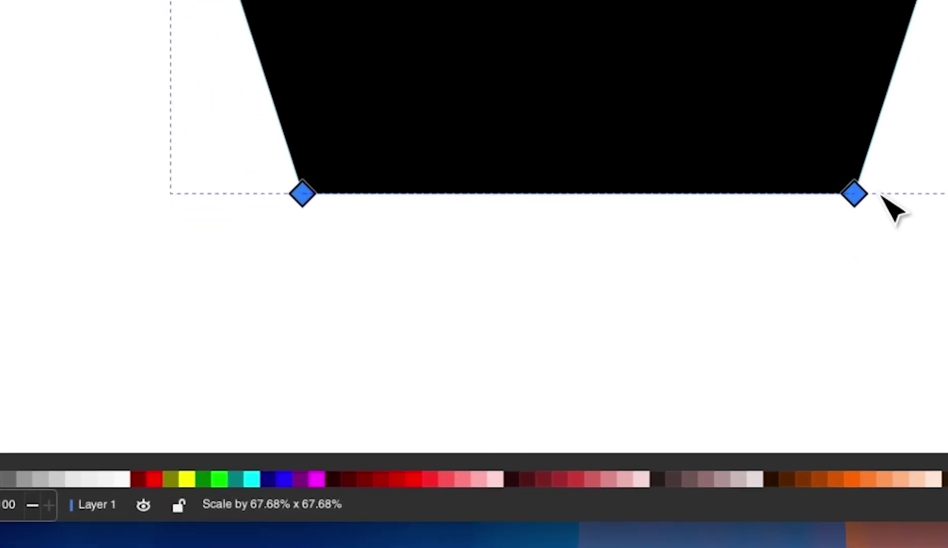
drag(882, 197, 893, 193)
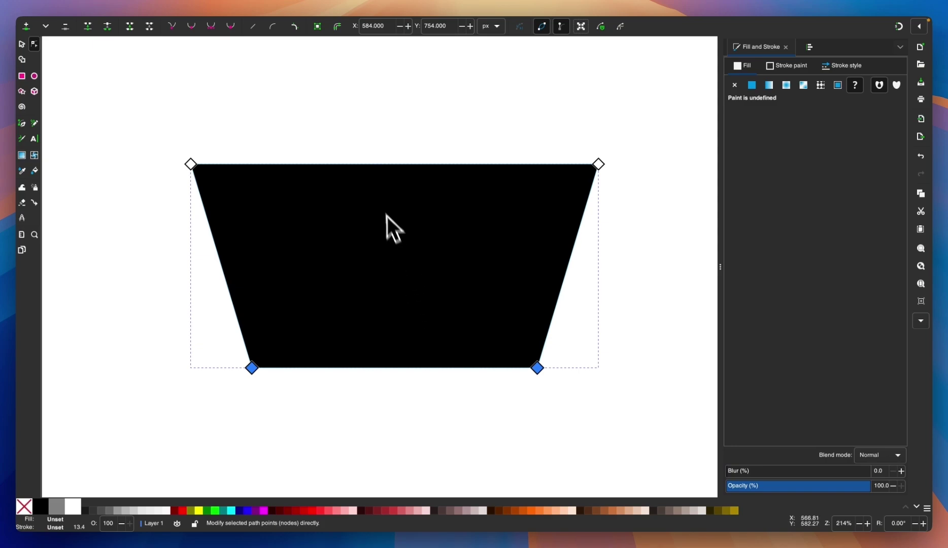
- Bend the top, bottom and both side edges of the tapered shape slightly outward into gentle curves
drag(390, 164, 392, 152)
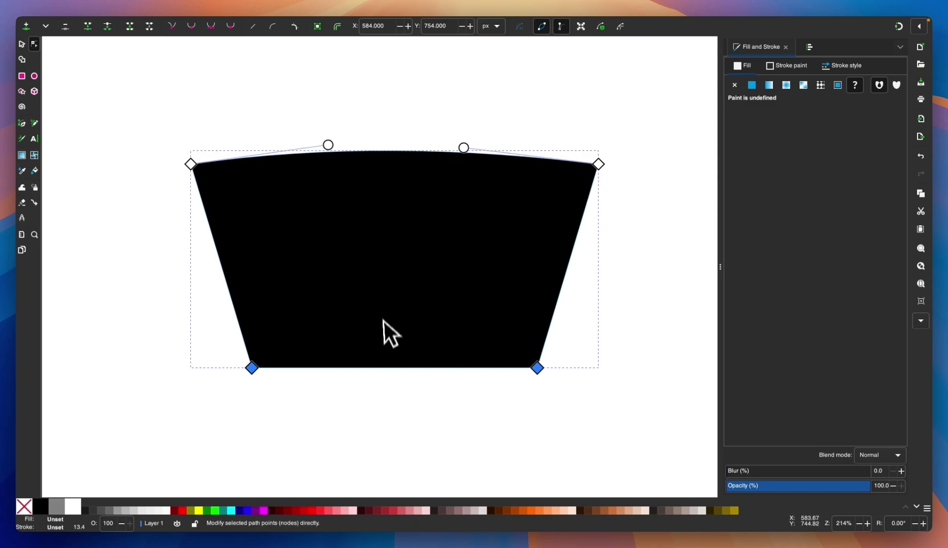
drag(400, 368, 401, 386)
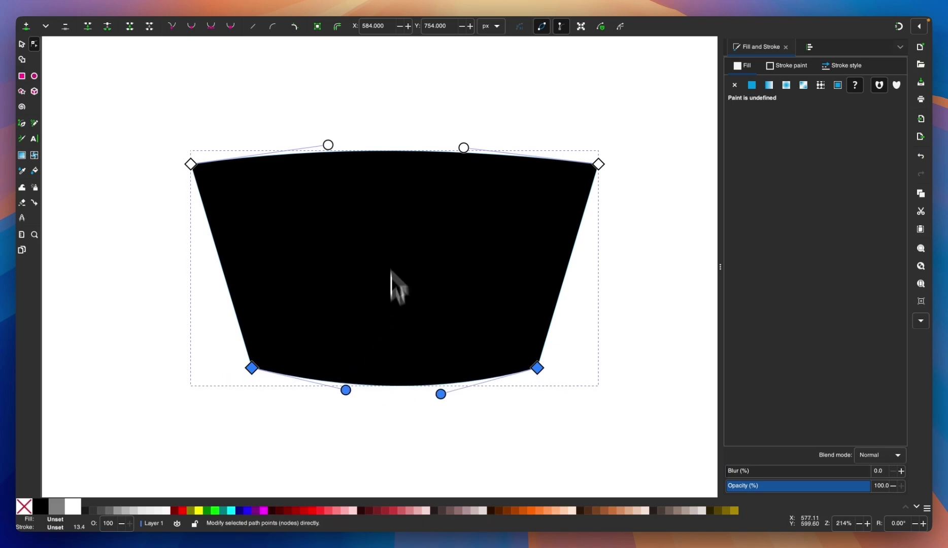
drag(402, 154, 403, 155)
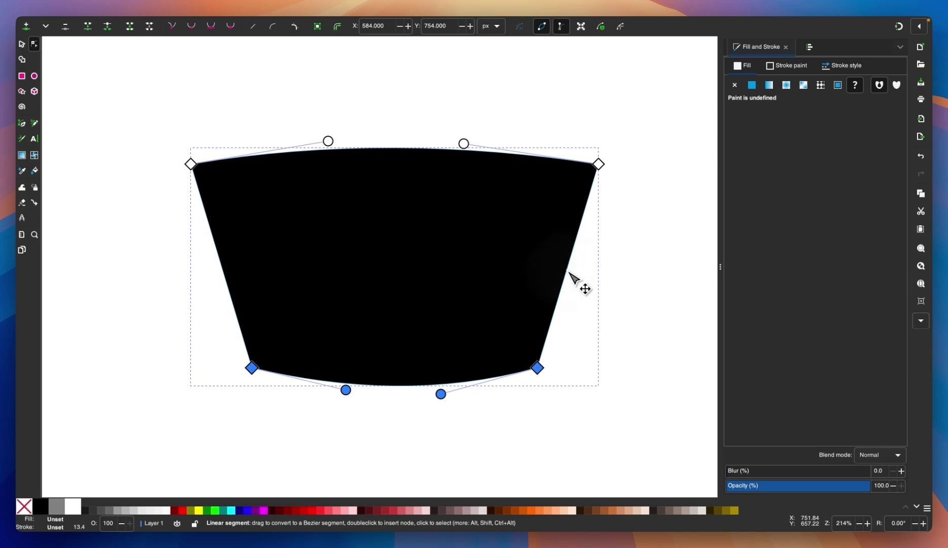
drag(567, 271, 587, 285)
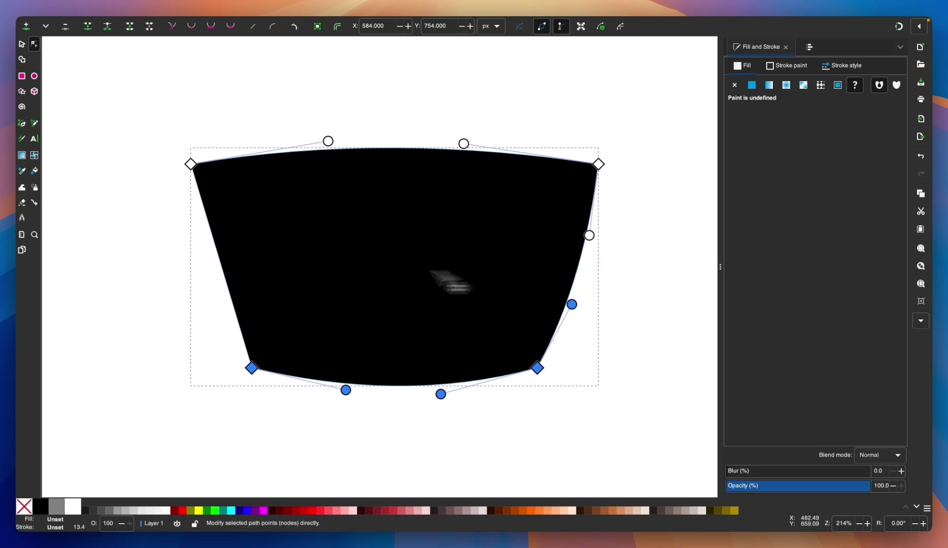
drag(226, 275, 211, 285)
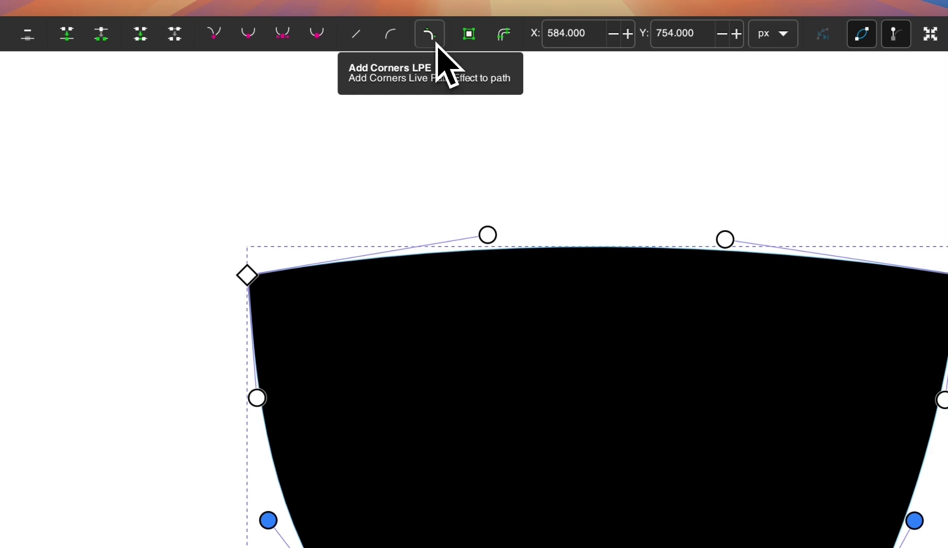
- Add the Corners live path effect and round all four corners of the shape together
click(436, 44)
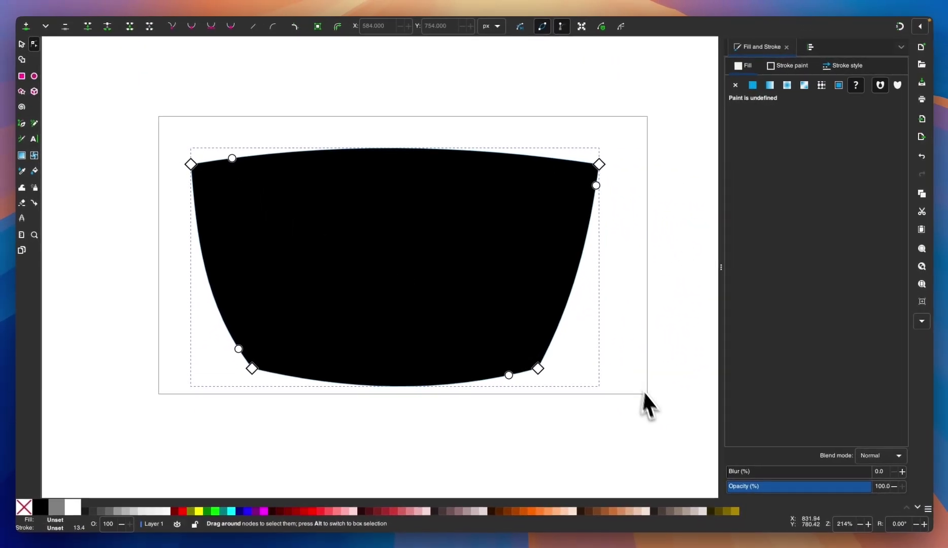
key(ctrl+a)
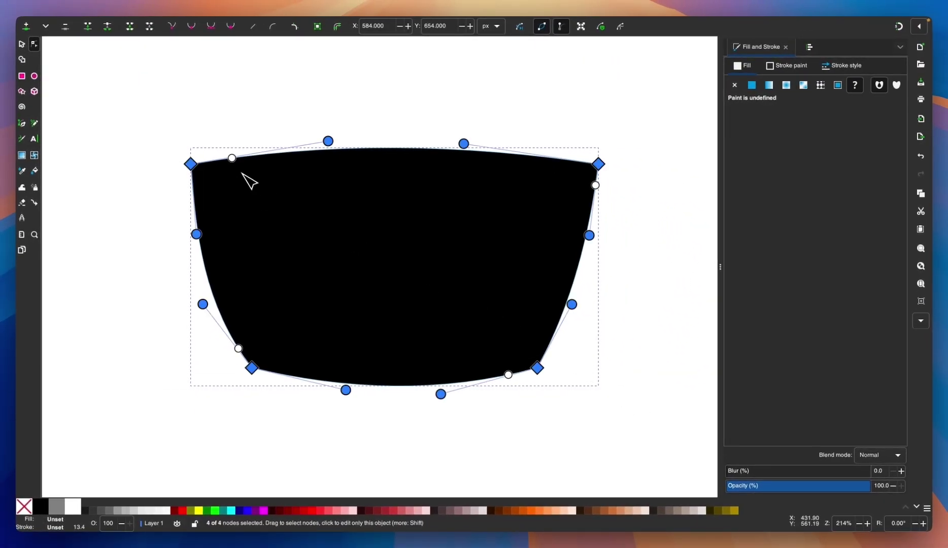
mouse_move(235, 161)
mouse_down()
mouse_move(221, 157)
mouse_move(246, 161)
mouse_move(234, 160)
mouse_up()
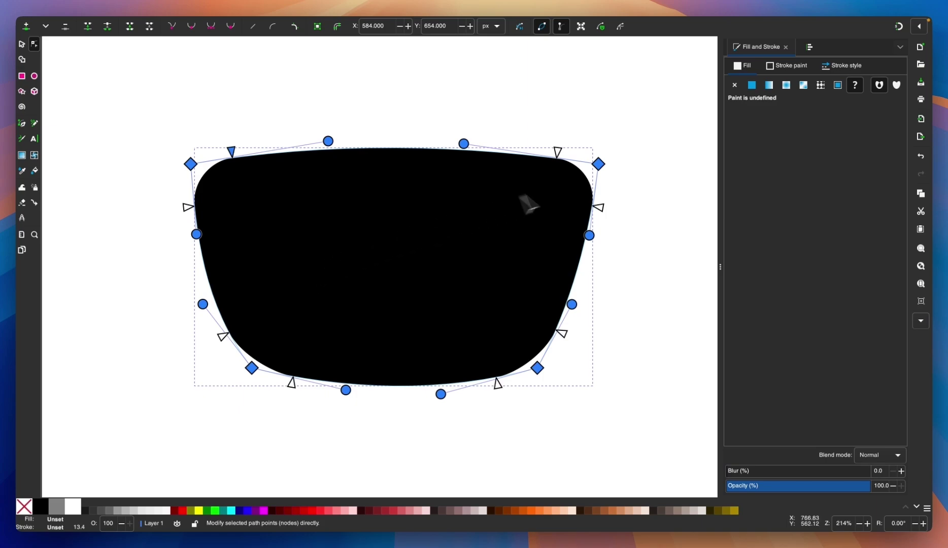
- Increase the rounding of the shape's top-right corner only and convert the result to a path
click(601, 166)
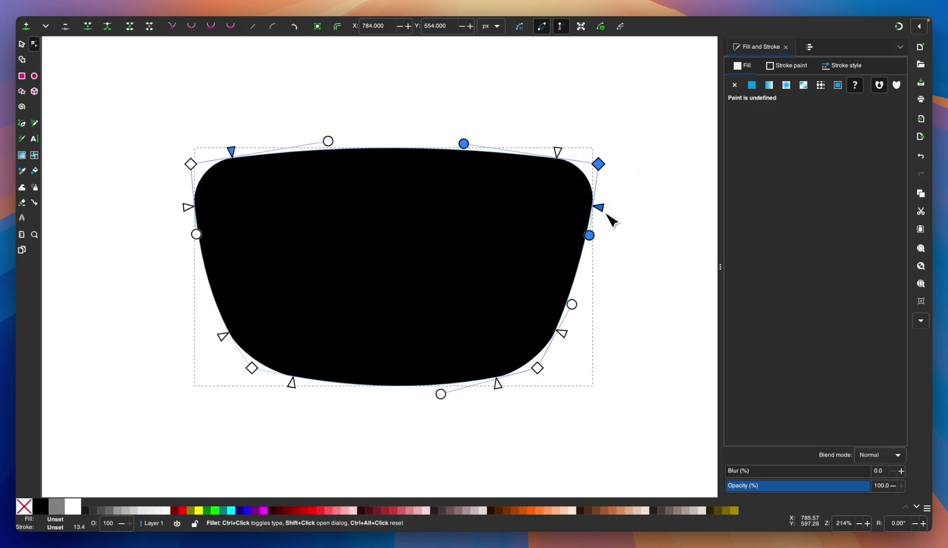
drag(601, 209, 602, 234)
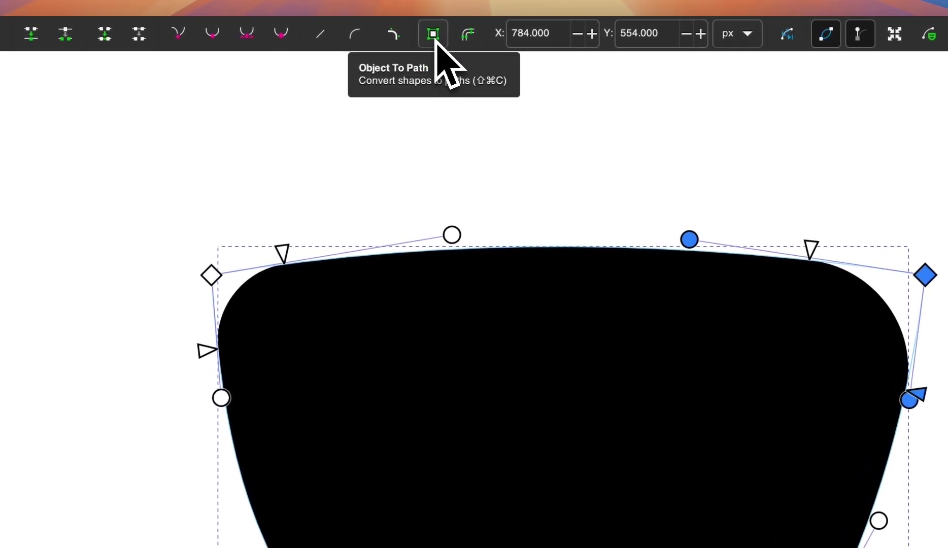
click(434, 35)
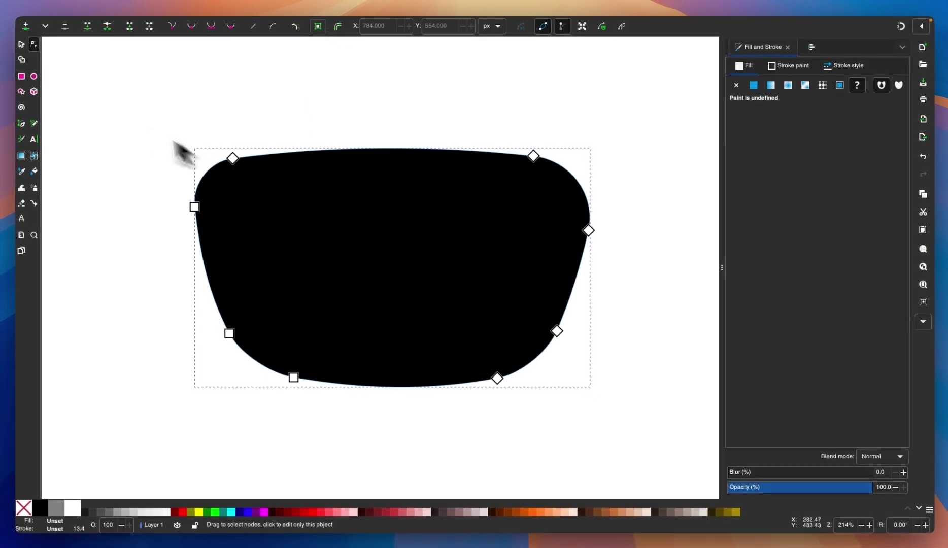
- Fill the finished lens shape with light gray (ececec)
click(22, 45)
scroll(453, 282, down, 3)
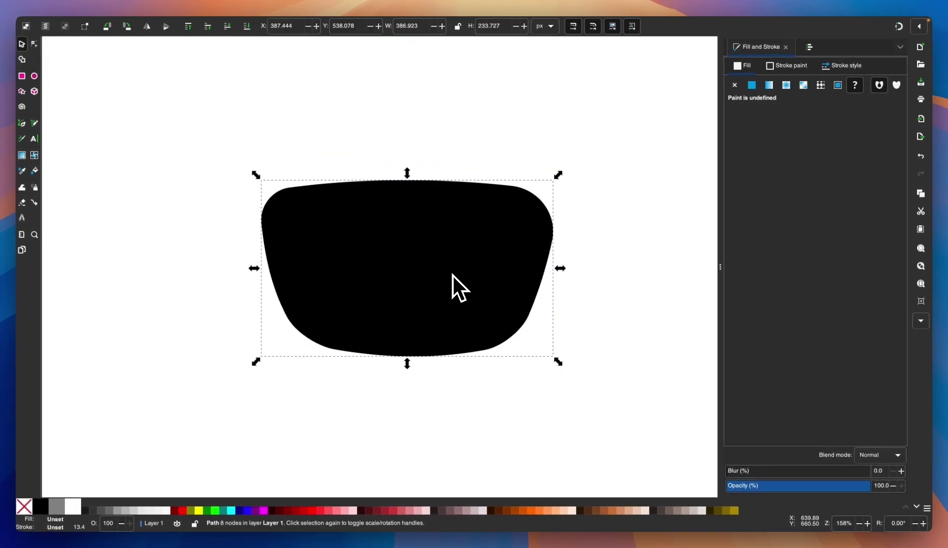
scroll(453, 274, right, 1)
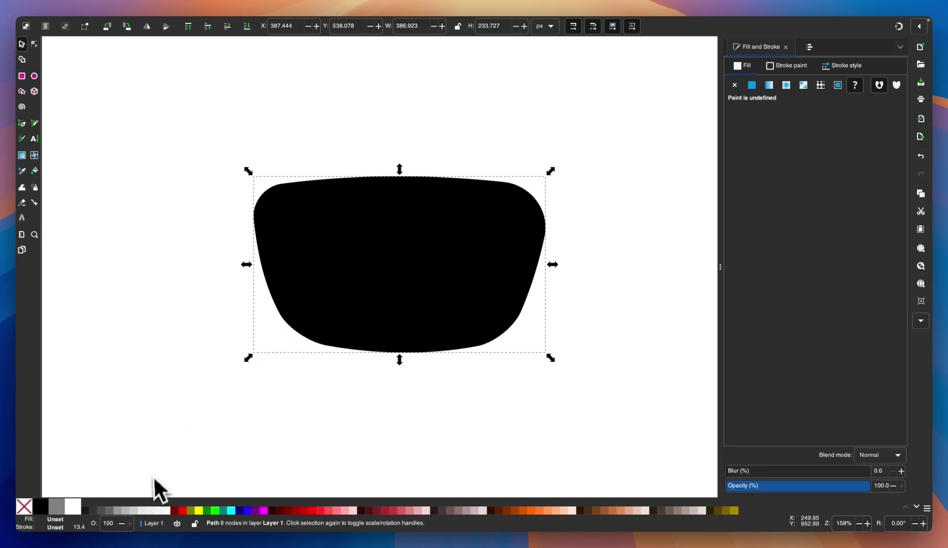
click(149, 511)
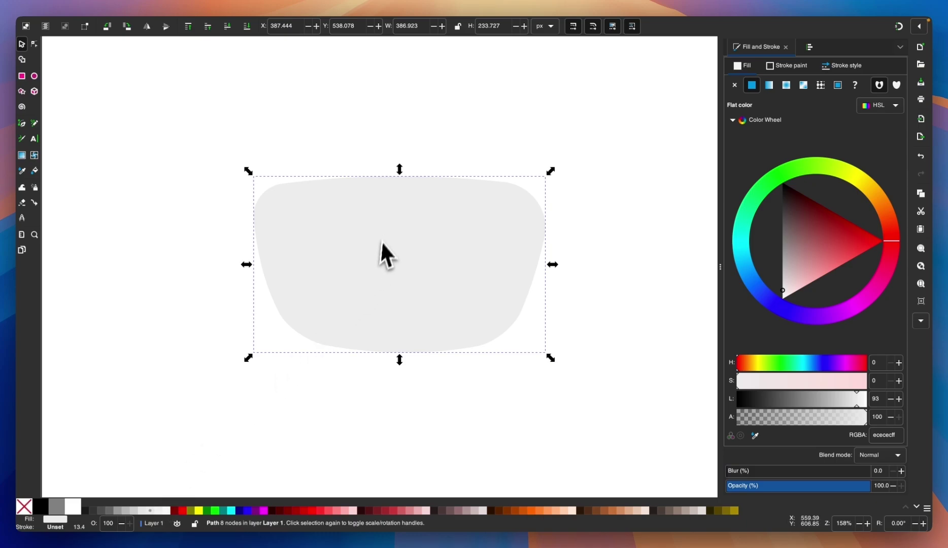
- Create a linked offset of the lens, fill it black, and expand it outward to form a thick frame around the lens
scroll(382, 234, right, 2)
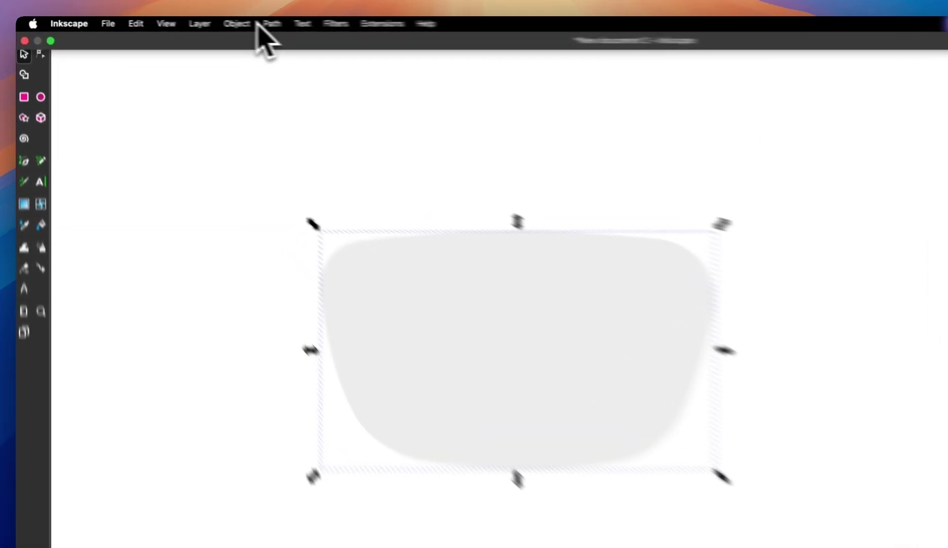
click(268, 23)
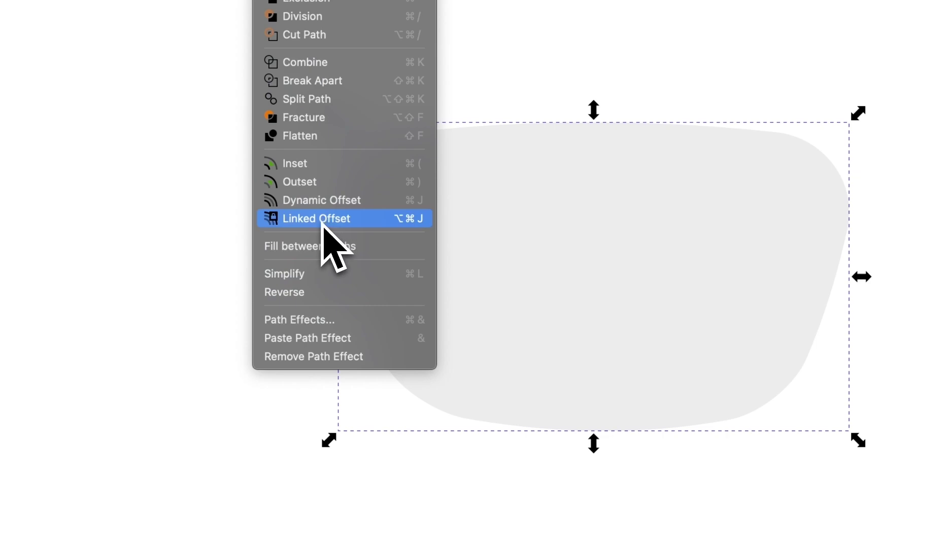
click(322, 222)
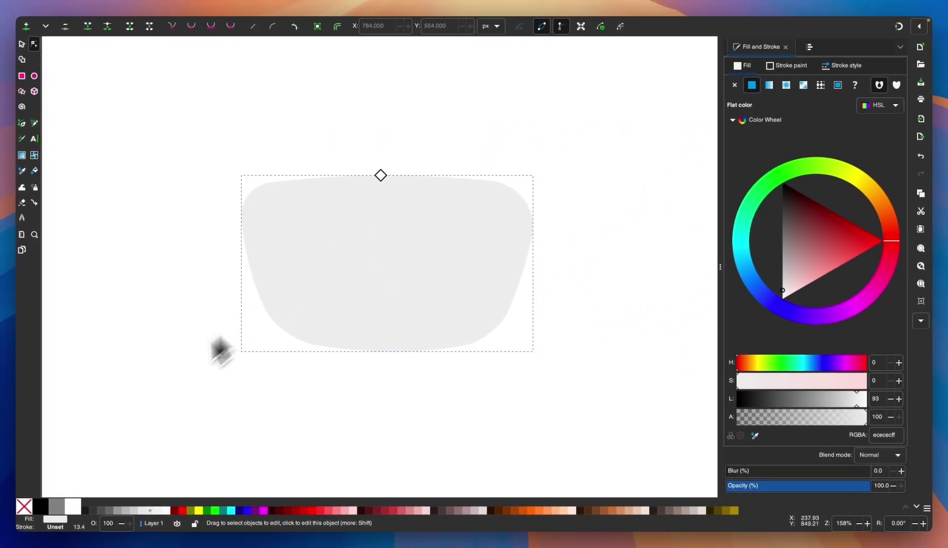
click(42, 507)
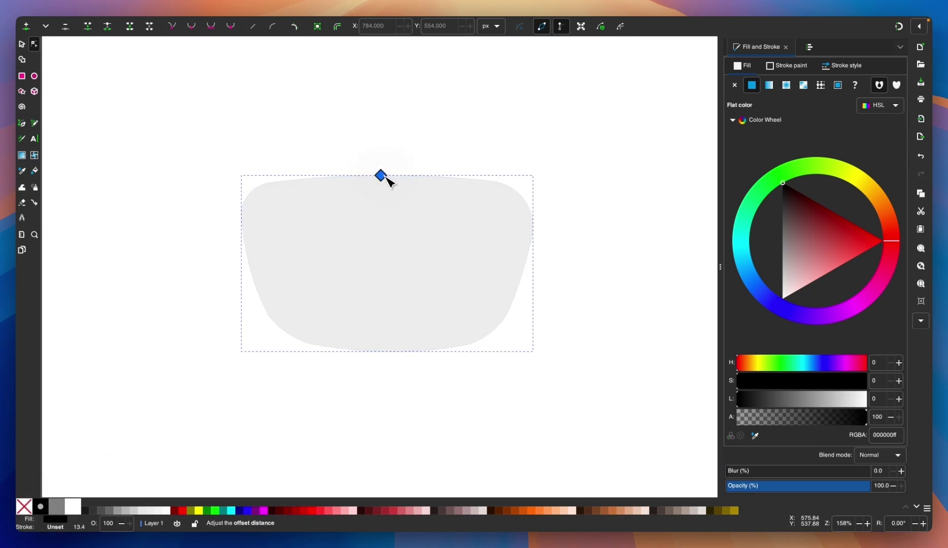
drag(386, 177, 387, 160)
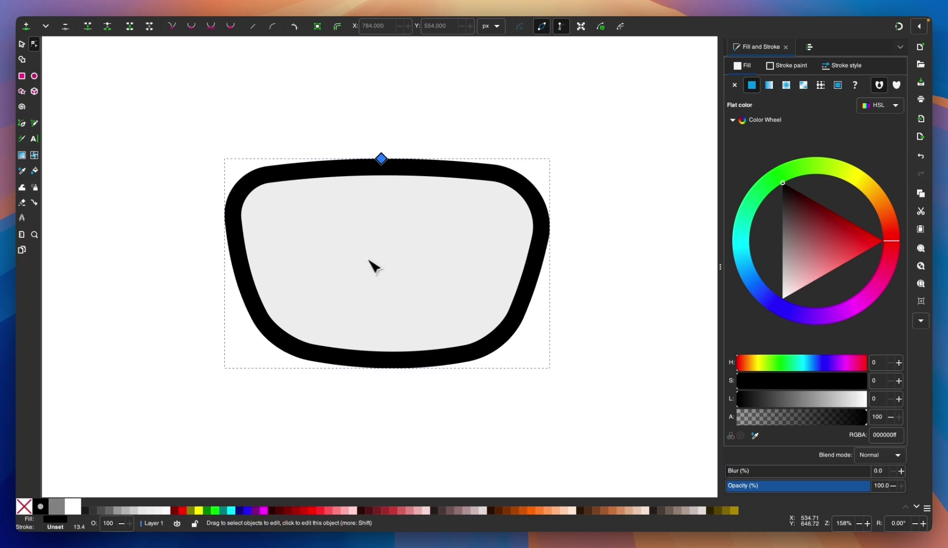
- Convert the black offset shape to a path and subtract the gray lens from it to leave a hollow frame
click(317, 28)
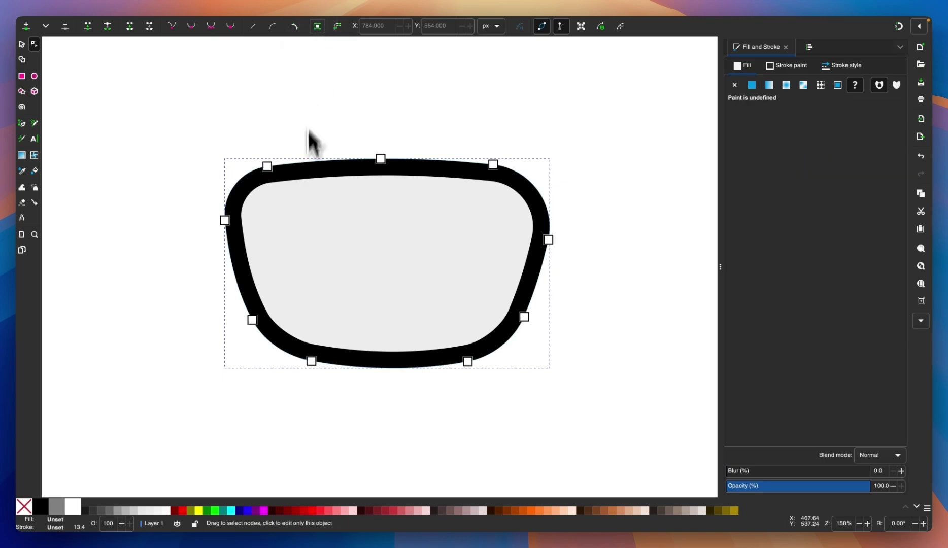
click(27, 45)
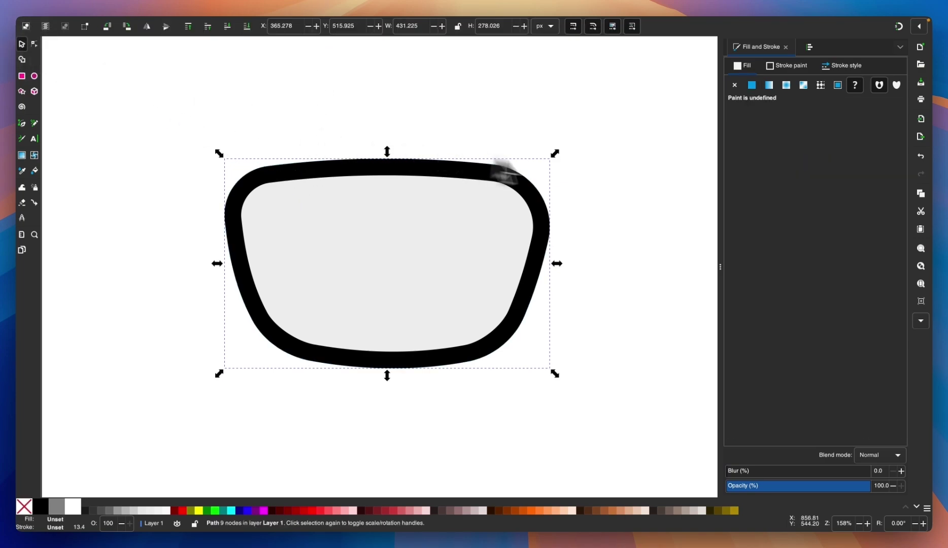
shift+click(319, 202)
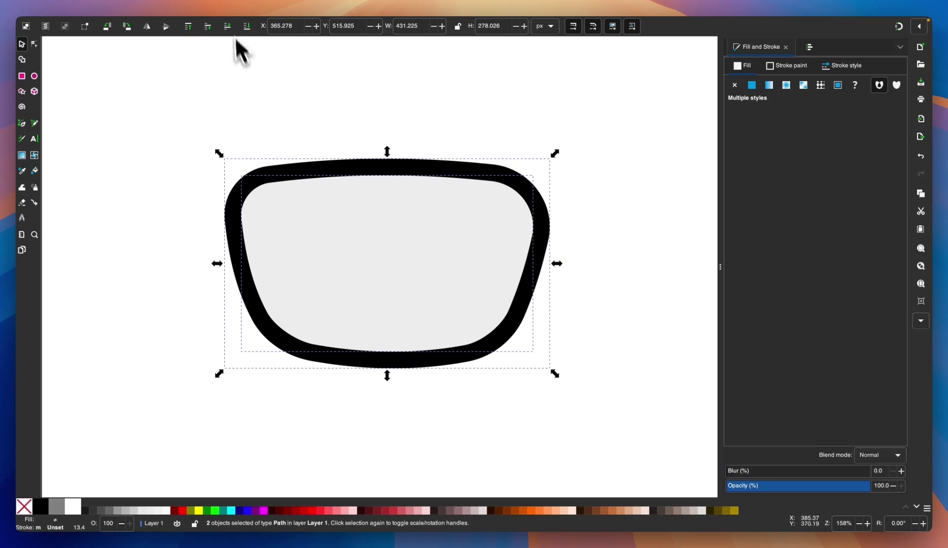
click(206, 22)
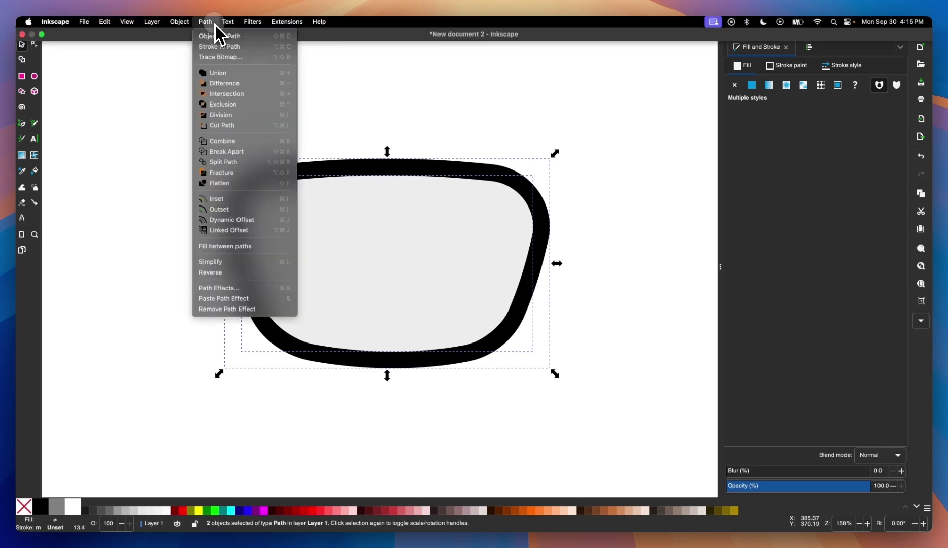
click(227, 84)
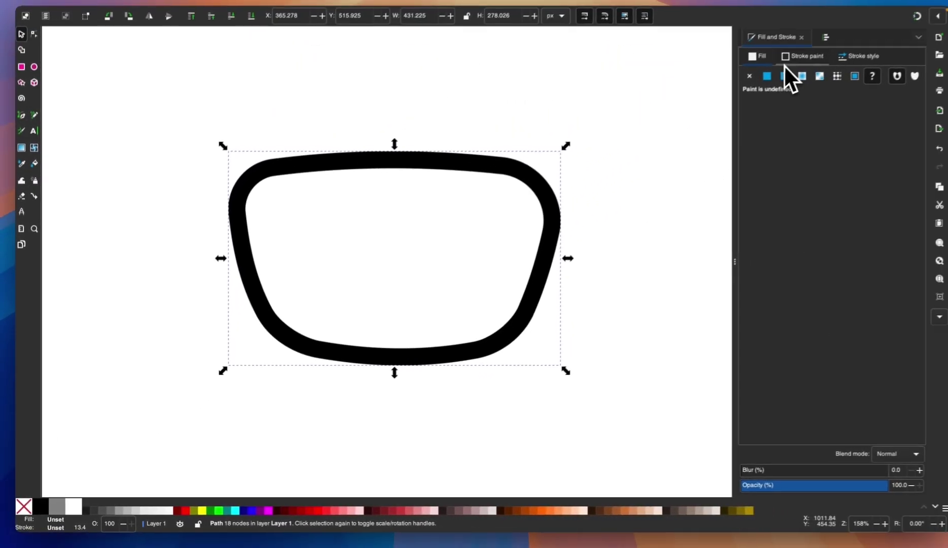
- Lower the frame's opacity to 56.4% and place a duplicate of it level with the original, directly to its left
drag(807, 484, 802, 490)
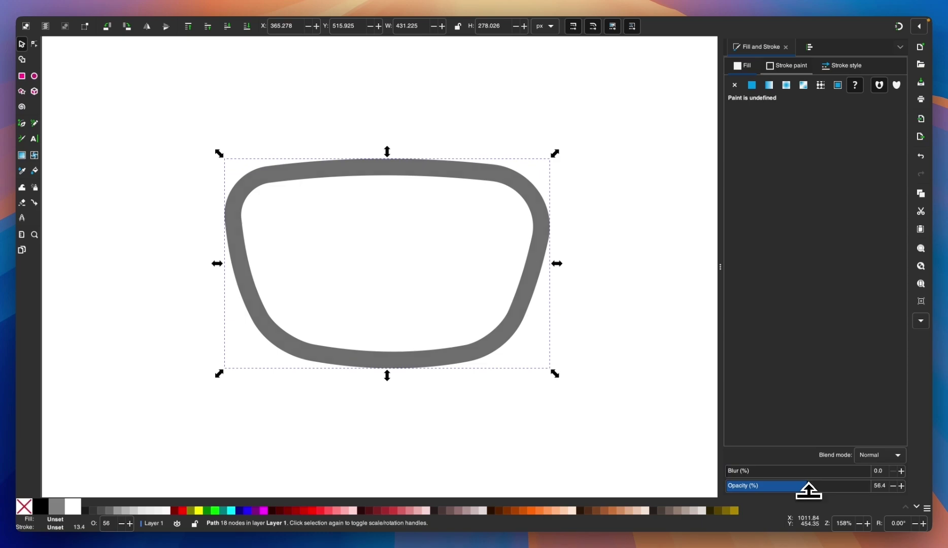
scroll(396, 260, left, 3)
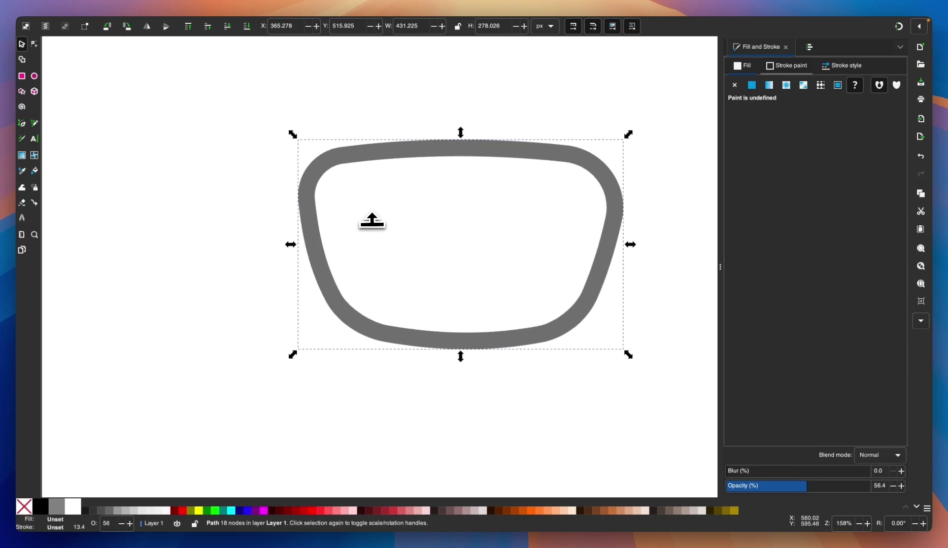
right_click(412, 173)
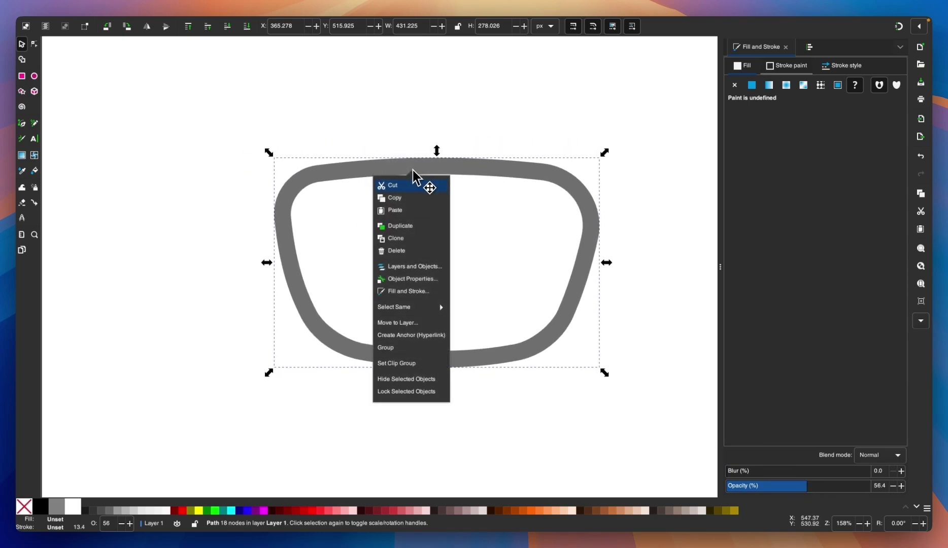
click(417, 229)
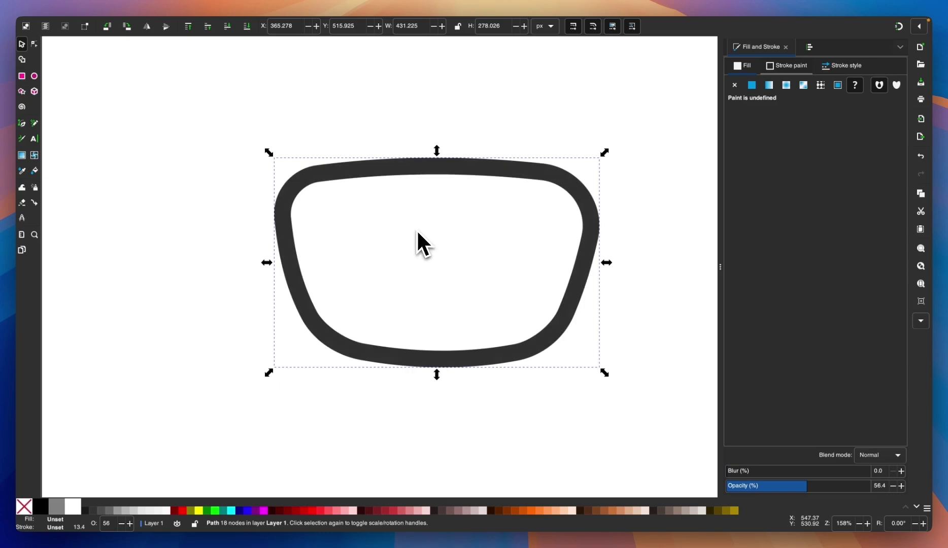
drag(594, 251, 265, 253)
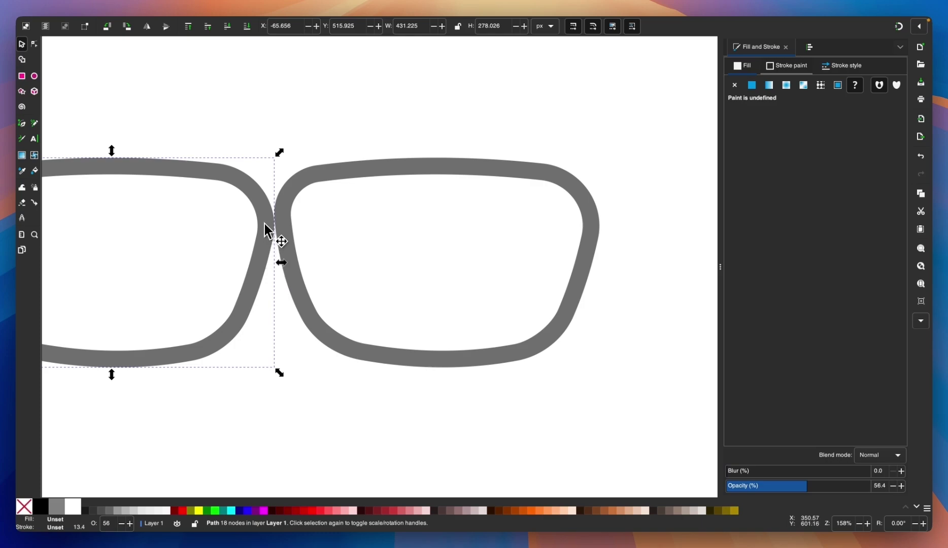
- Shift the left copy horizontally to X about -64.4 px so its edge slightly overlaps the original frame
scroll(264, 228, up, 3)
scroll(284, 218, up, 4)
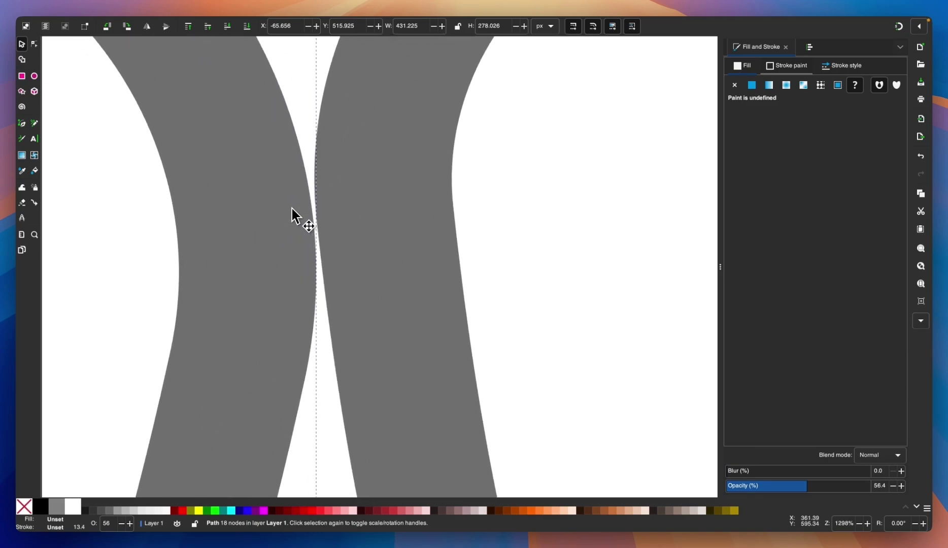
scroll(292, 209, down, 4)
scroll(292, 209, up, 3)
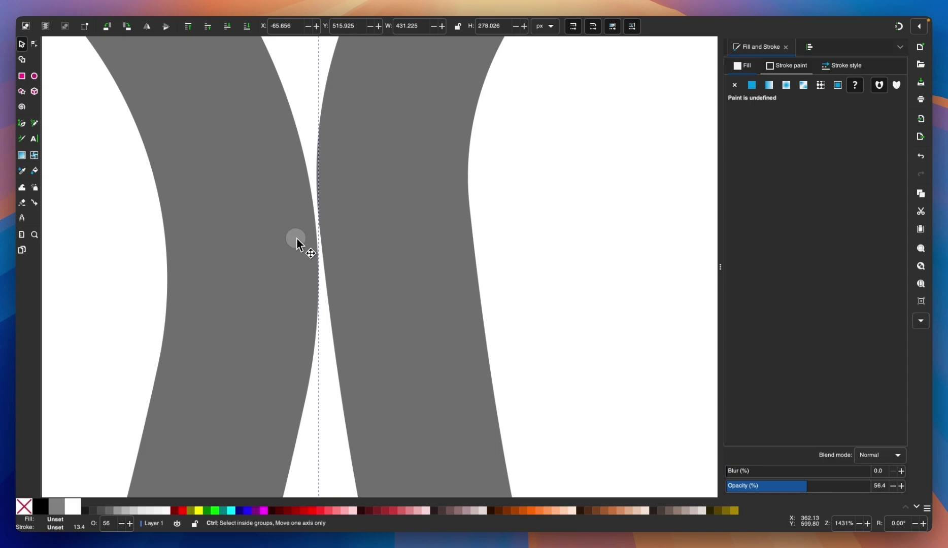
drag(296, 238, 307, 238)
scroll(323, 217, up, 2)
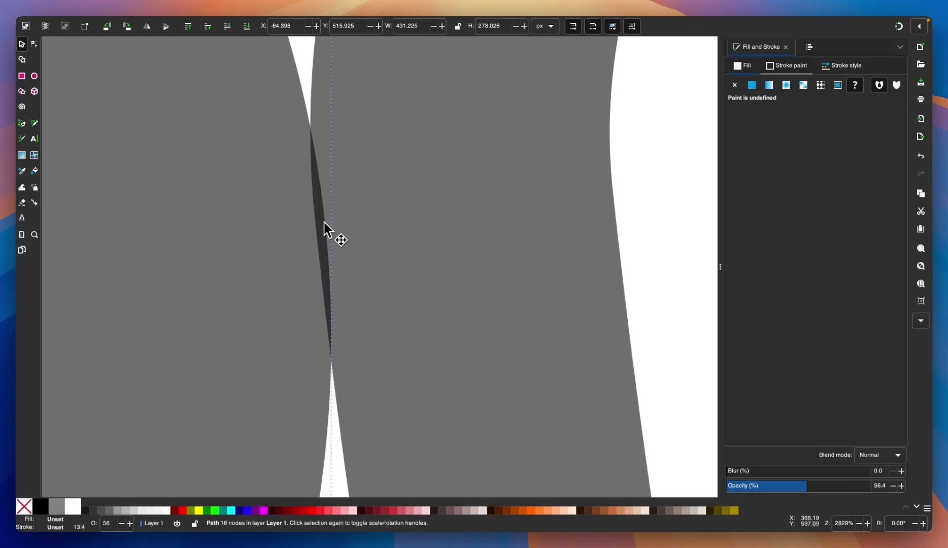
scroll(337, 279, down, 9)
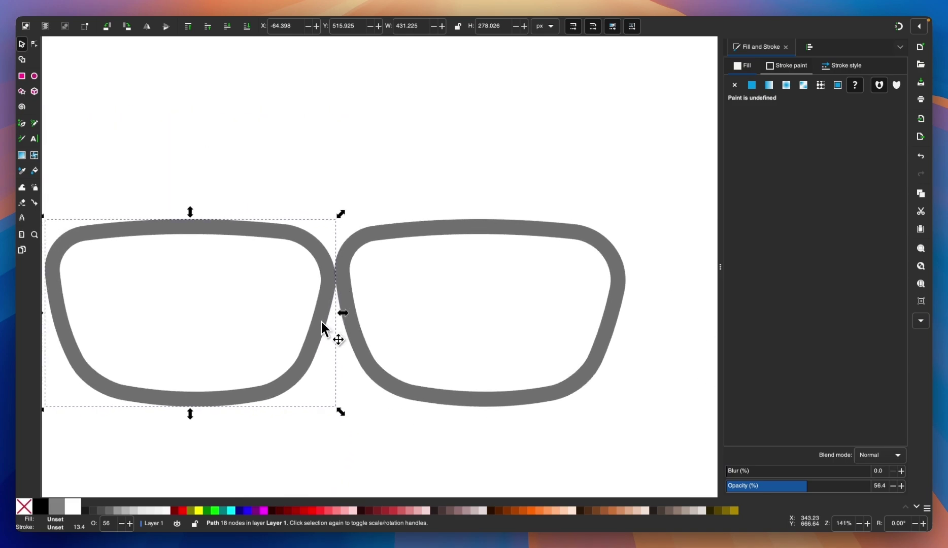
- Duplicate the left frame and place the copy above, at about X 69.7, Y 265.2 px, slightly overlapping the original frame's upper-left corner
right_click(321, 322)
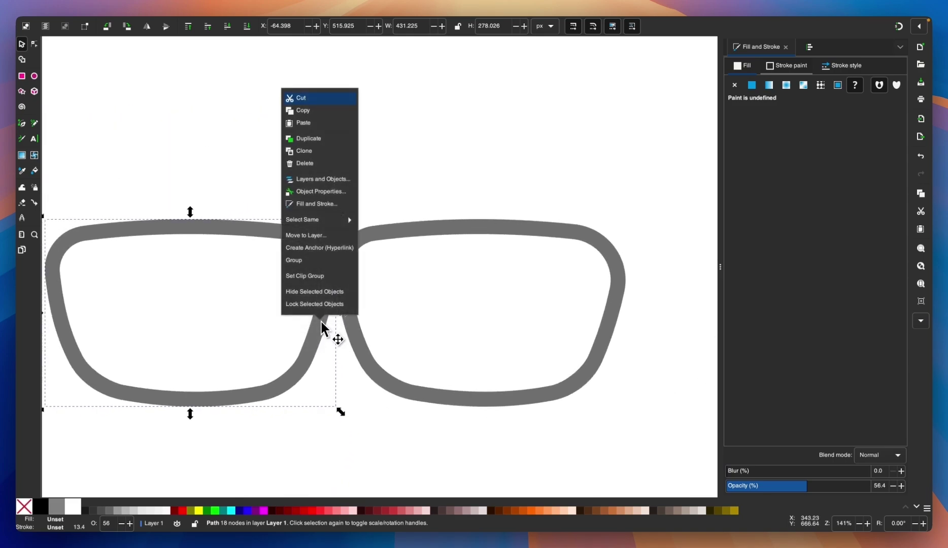
click(321, 139)
drag(259, 388, 343, 237)
scroll(347, 229, up, 5)
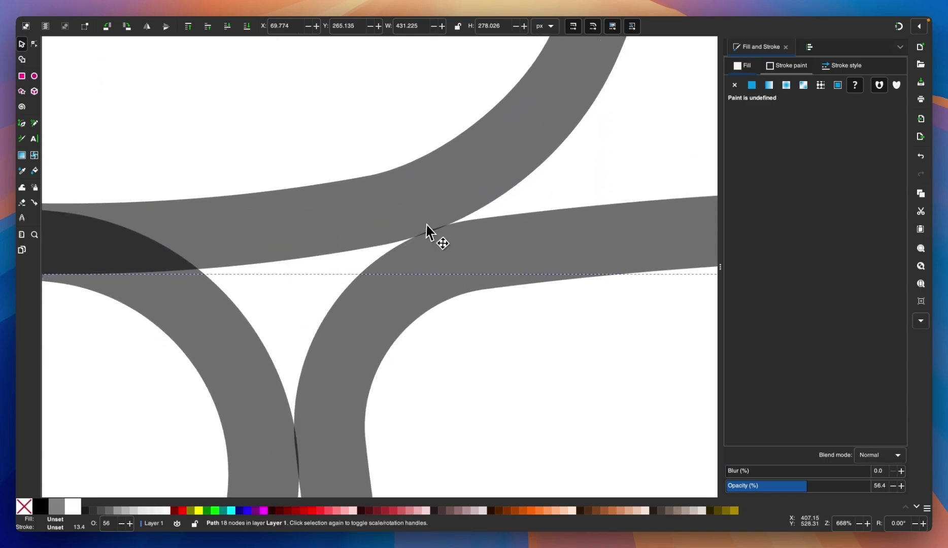
scroll(429, 227, up, 2)
drag(430, 212, 429, 212)
scroll(429, 211, down, 3)
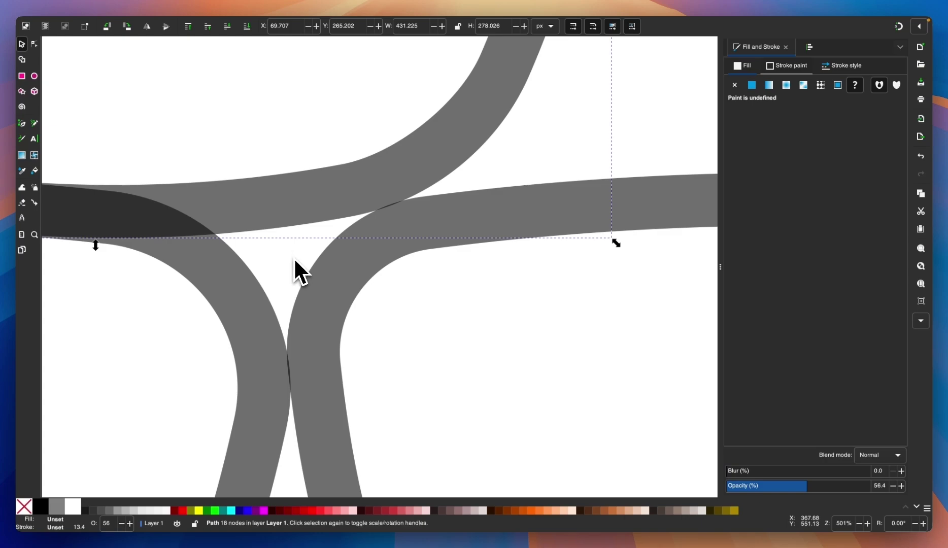
- Compare with the reference glasses' corner and shift the upper copy to about X 78.6, Y 262.3 px, keeping a slim overlap with the original frame
scroll(294, 259, down, 5)
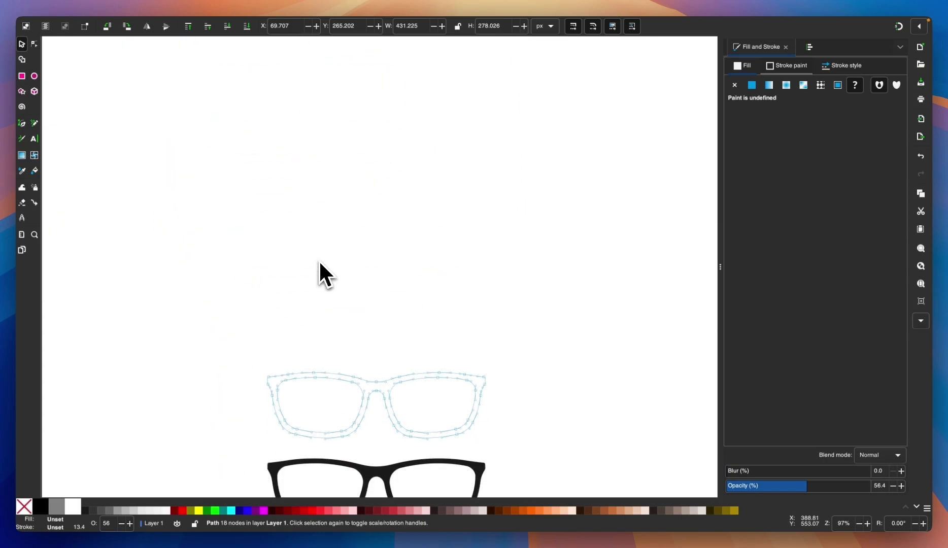
scroll(319, 264, down, 3)
scroll(318, 274, up, 3)
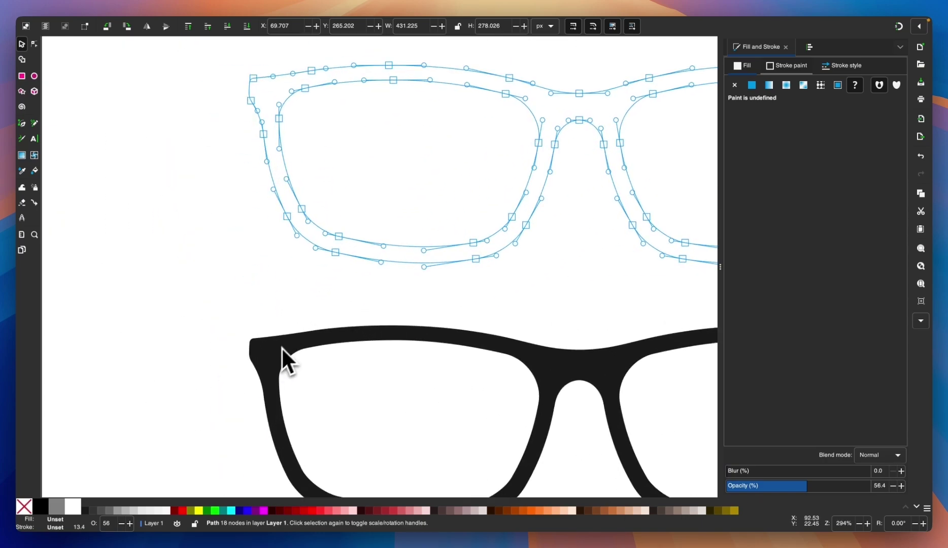
scroll(289, 353, down, 3)
scroll(289, 353, down, 5)
scroll(379, 249, up, 3)
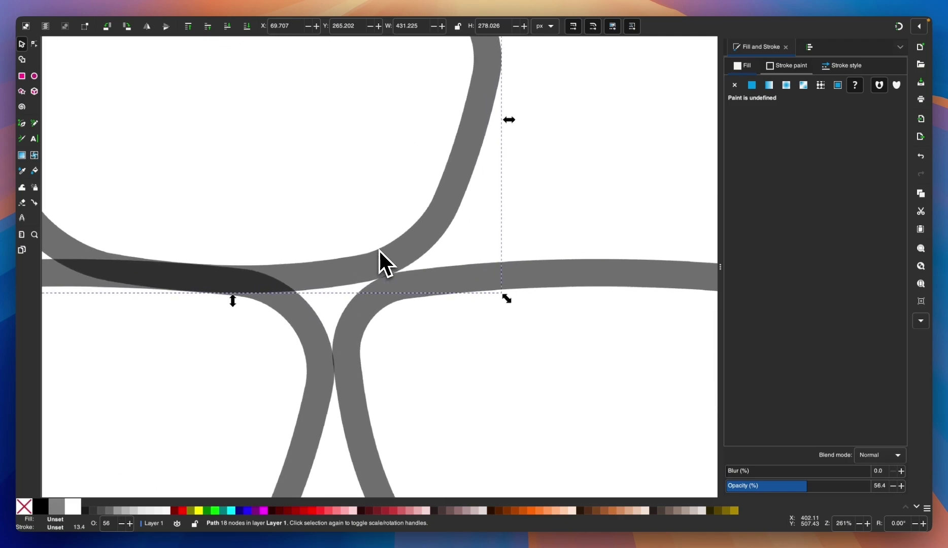
scroll(378, 249, up, 3)
drag(349, 285, 353, 282)
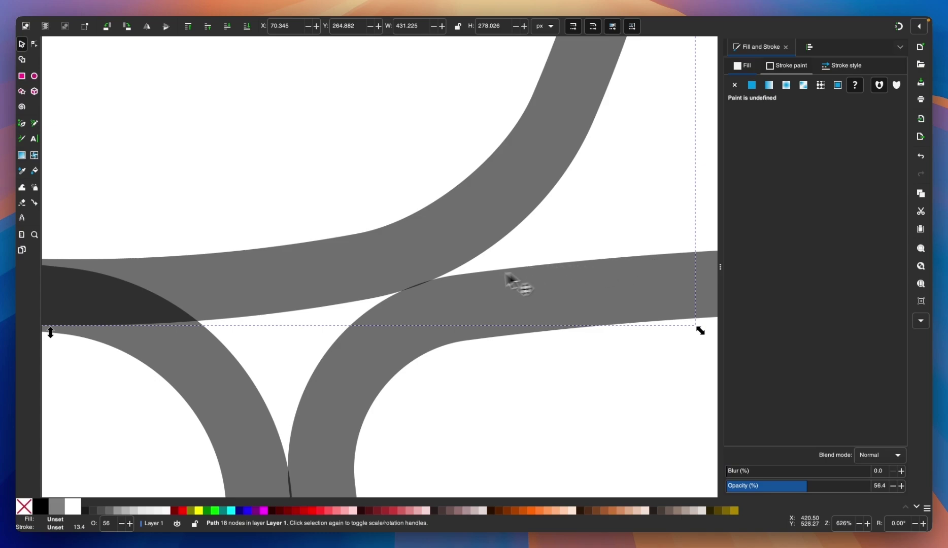
mouse_move(298, 300)
mouse_down()
mouse_move(284, 291)
mouse_move(298, 290)
mouse_up()
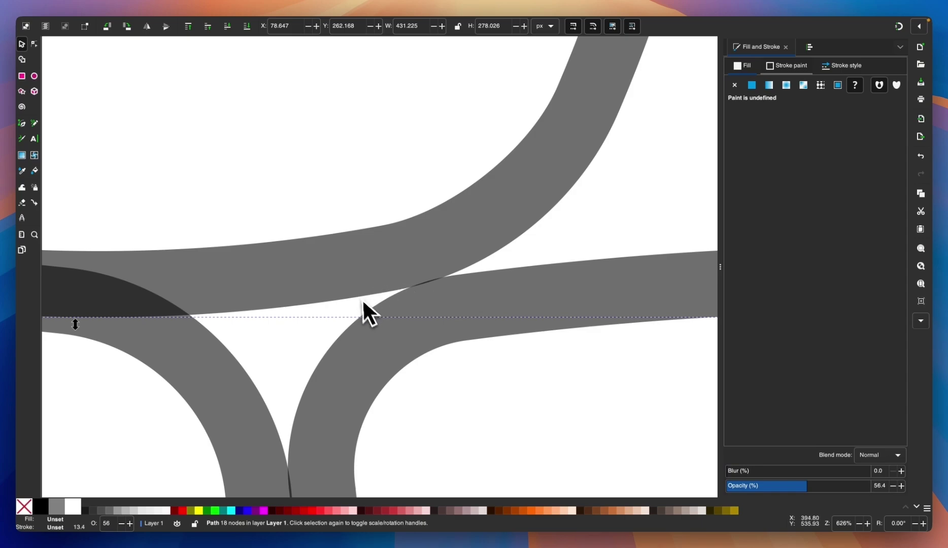
scroll(341, 312, up, 4)
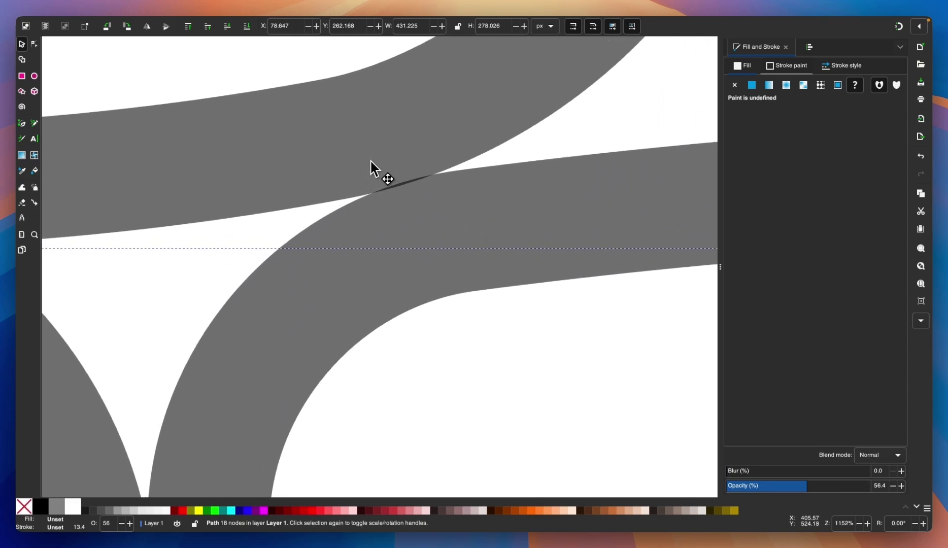
drag(371, 162, 369, 163)
scroll(370, 163, down, 3)
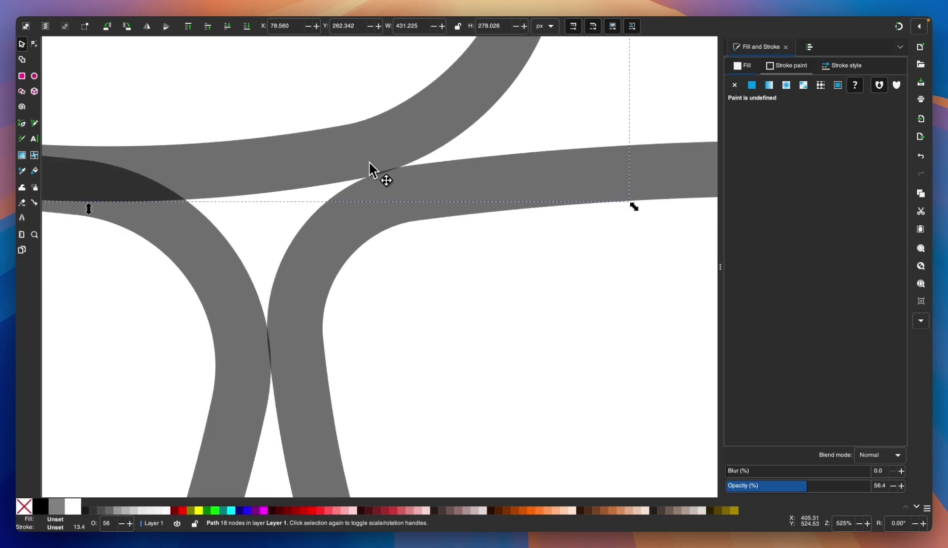
scroll(369, 163, down, 7)
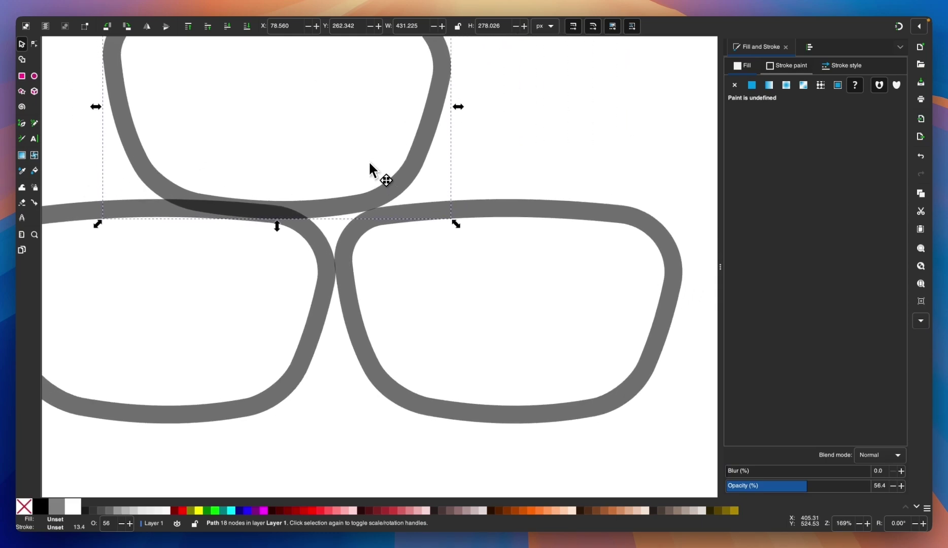
- Select all three frames and use the Shape Builder to keep only the right frame ring and the triangular gap at its upper-left corner
scroll(370, 165, down, 4)
drag(647, 389, 97, 95)
drag(343, 208, 356, 289)
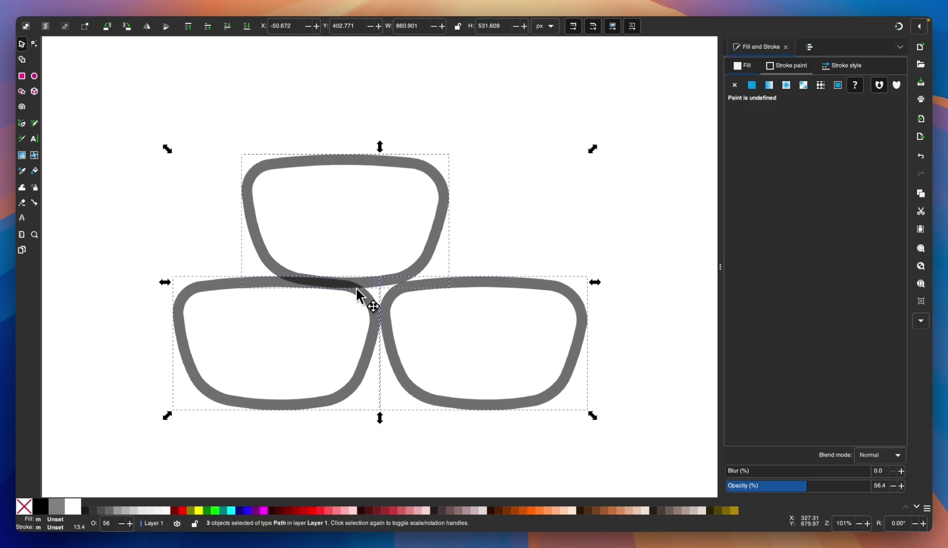
scroll(356, 288, up, 6)
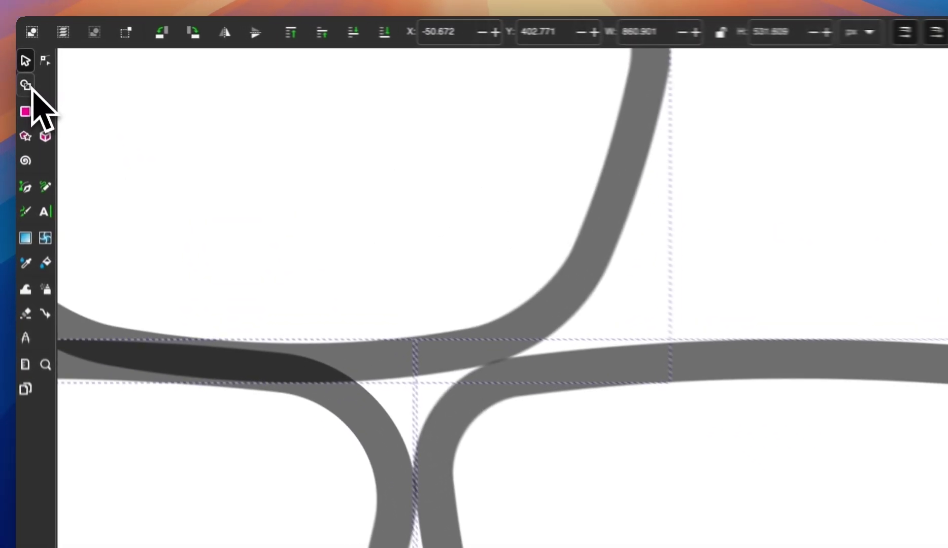
click(30, 94)
click(219, 184)
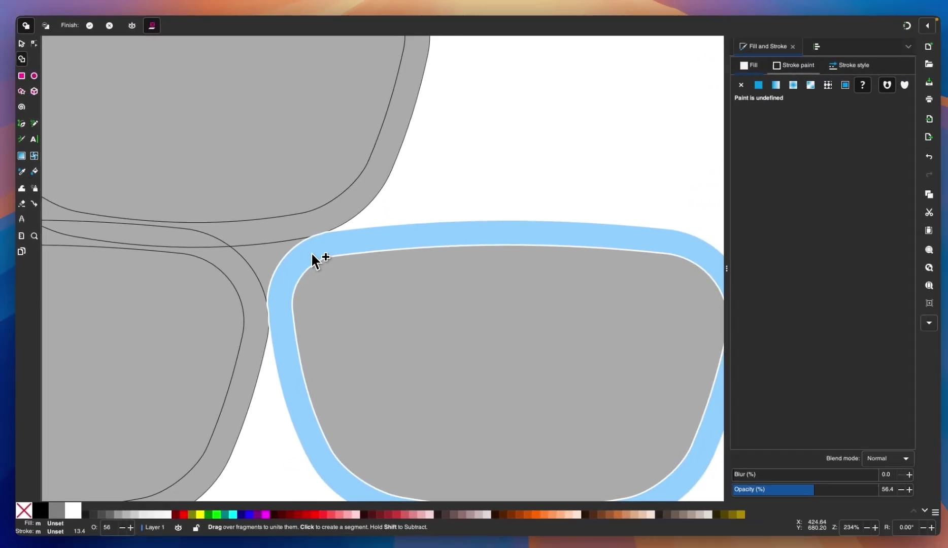
click(547, 416)
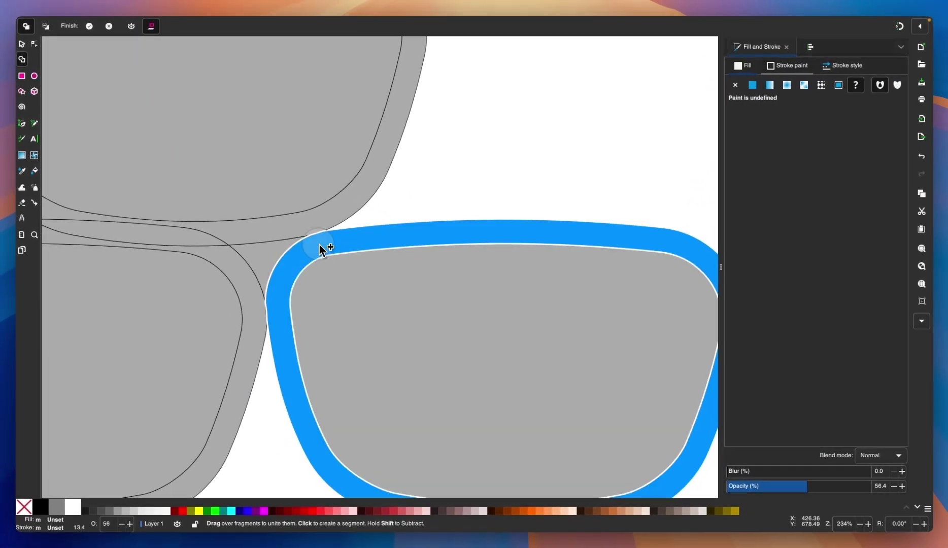
scroll(320, 245, up, 5)
click(260, 239)
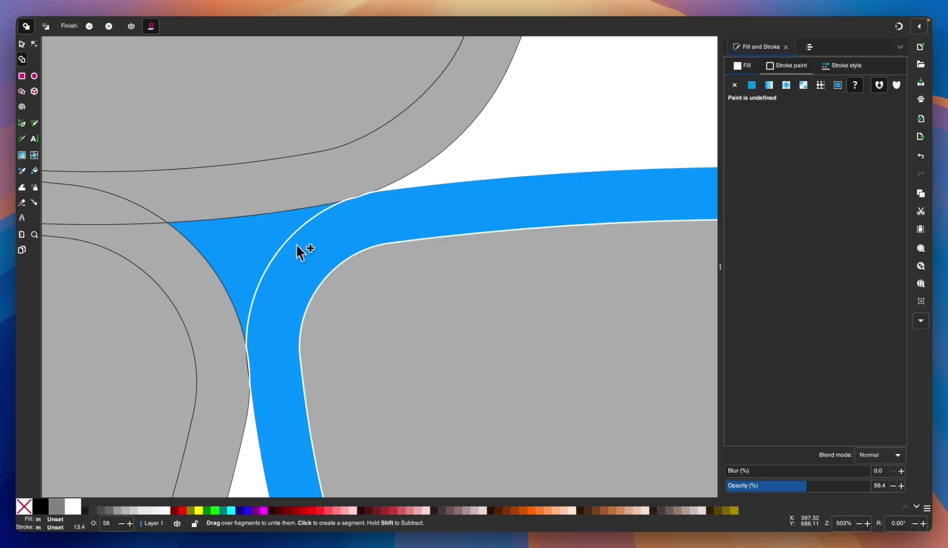
click(24, 44)
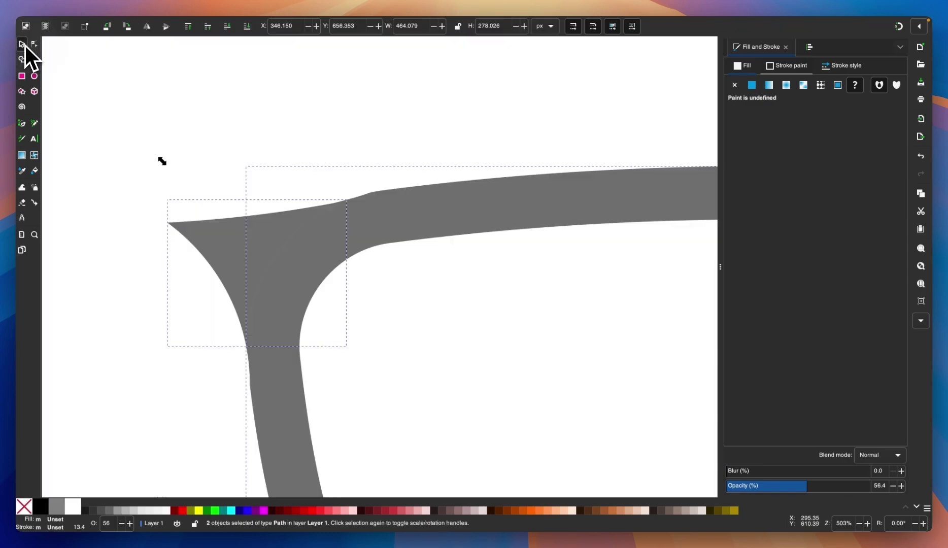
- Fill the pointed corner piece at the frame's upper left with red (ff0000)
scroll(446, 271, down, 4)
click(395, 190)
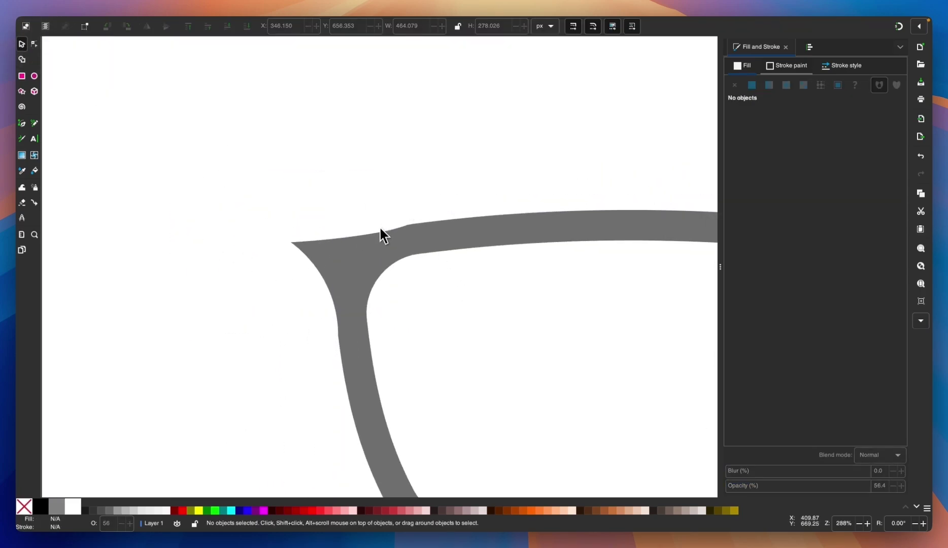
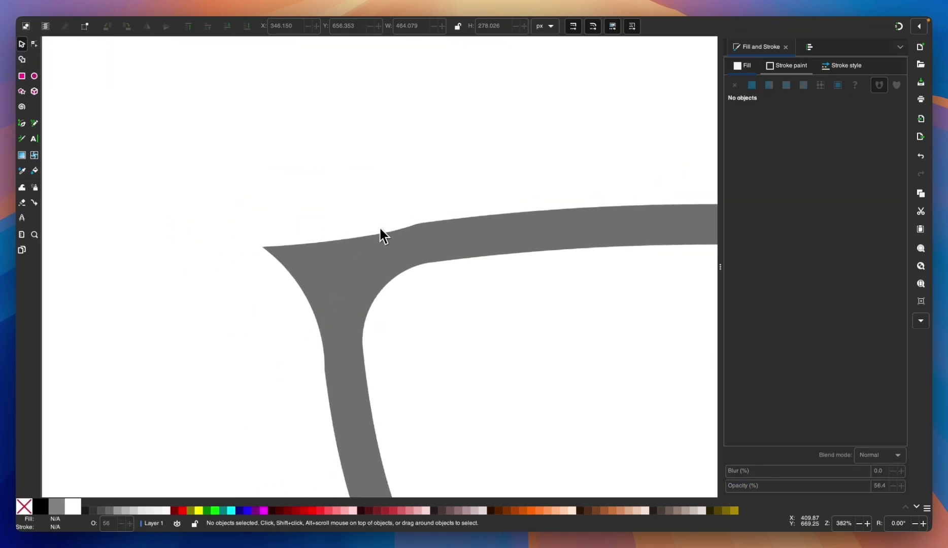
click(302, 274)
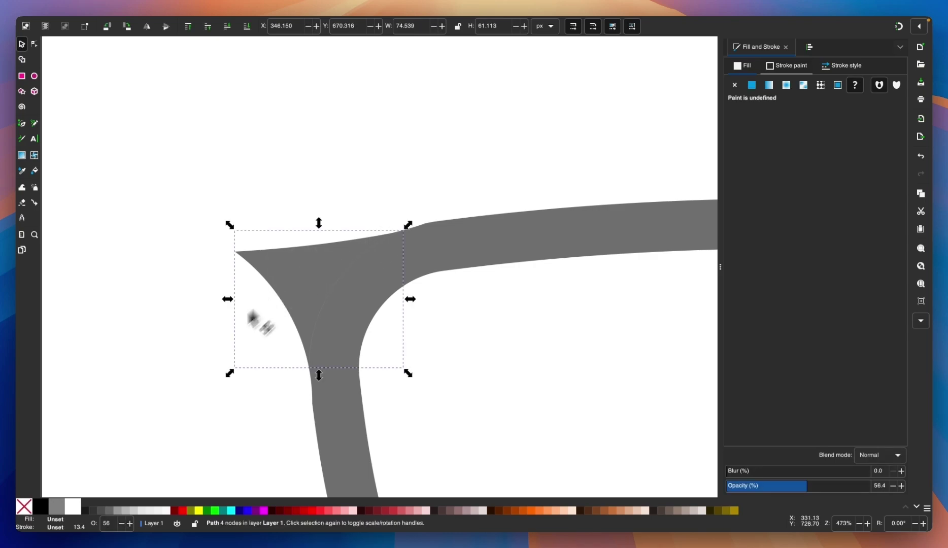
click(185, 512)
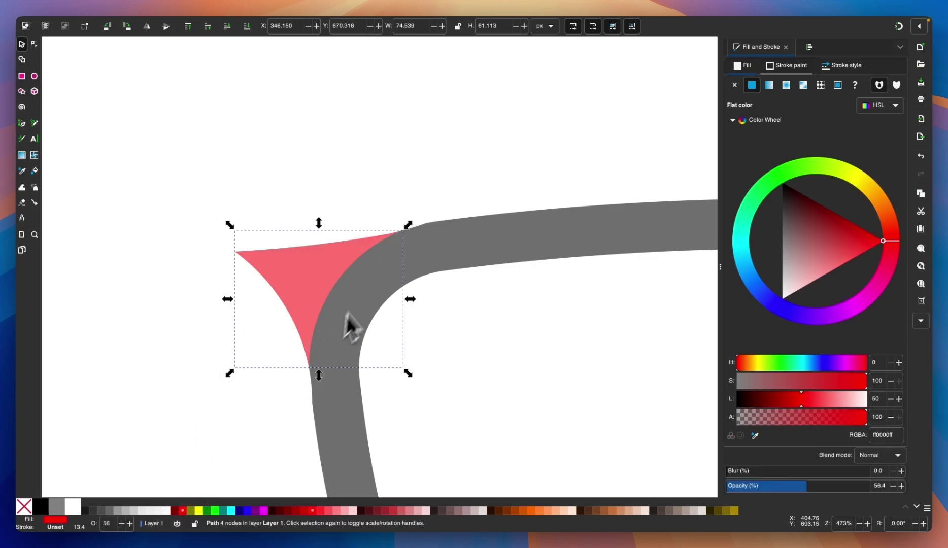
- Enlarge the red corner piece to about 109.7 by 89.9 px and move it over the frame's upper-left corner
drag(409, 299, 446, 305)
drag(315, 255, 322, 277)
scroll(350, 264, up, 3)
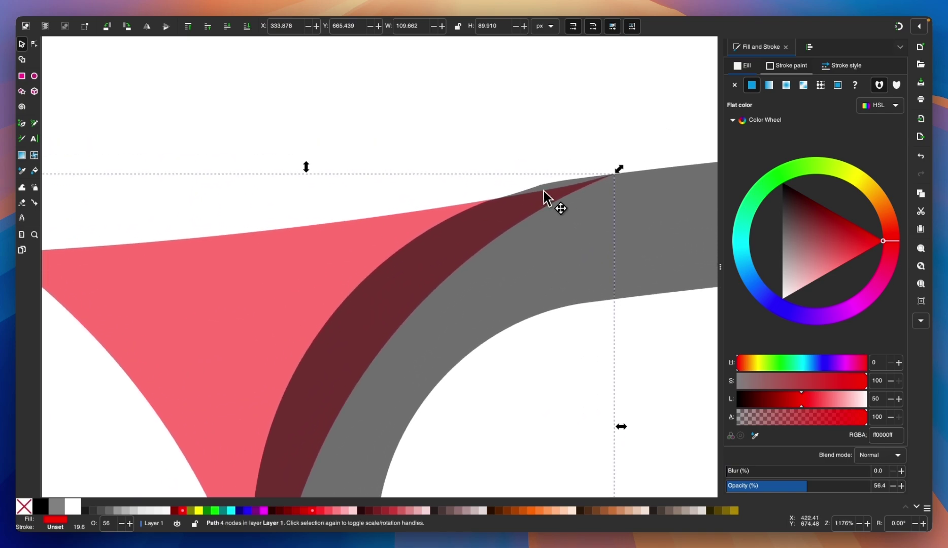
scroll(545, 196, right, 3)
scroll(538, 201, up, 2)
scroll(482, 243, up, 2)
scroll(480, 239, down, 3)
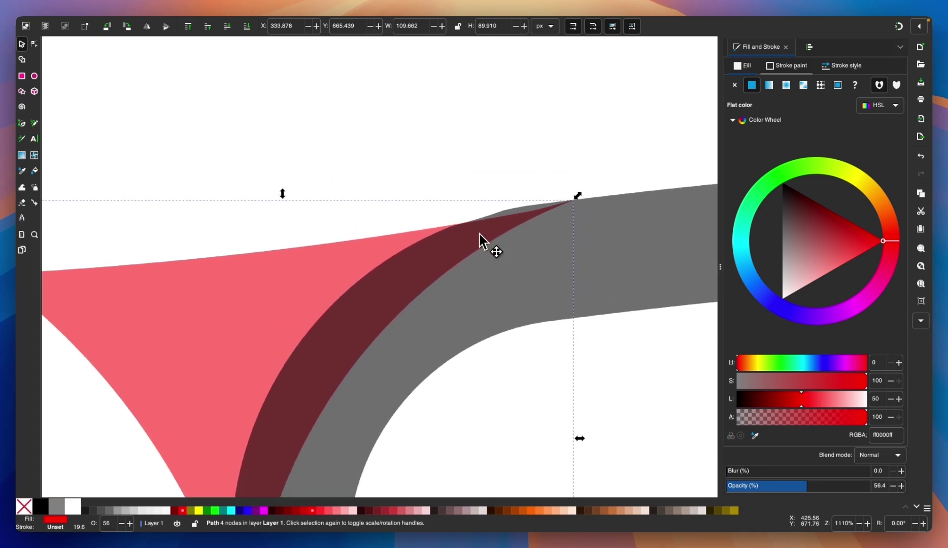
scroll(456, 259, down, 3)
scroll(251, 284, down, 1)
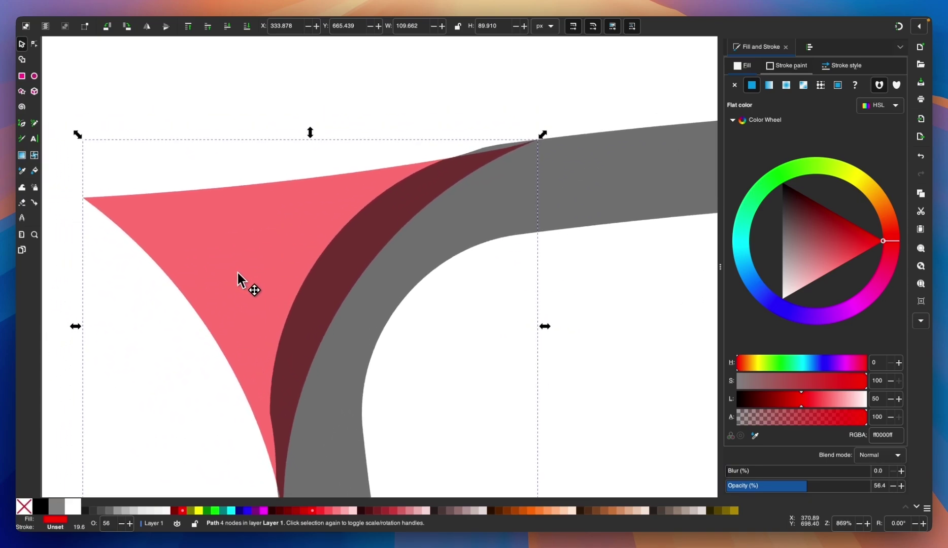
- Fine-tune the red corner piece's position to about X 334.0 px, lining its right tip up with the frame's upper edge
drag(238, 277, 238, 277)
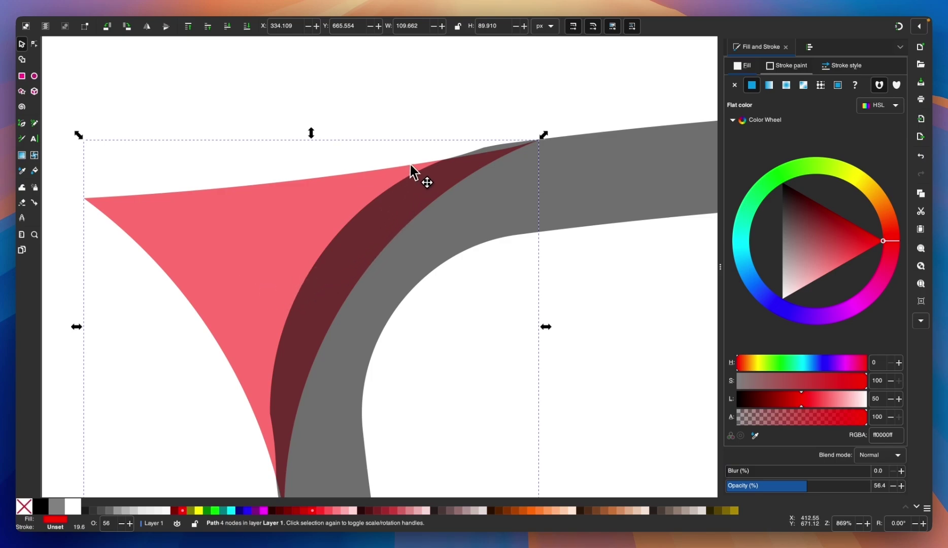
scroll(417, 174, up, 1)
drag(397, 188, 394, 189)
scroll(394, 189, down, 3)
scroll(374, 240, down, 1)
- Select the red corner piece and the frame and unite them into one ring shape with the Shape Builder
shift+click(505, 206)
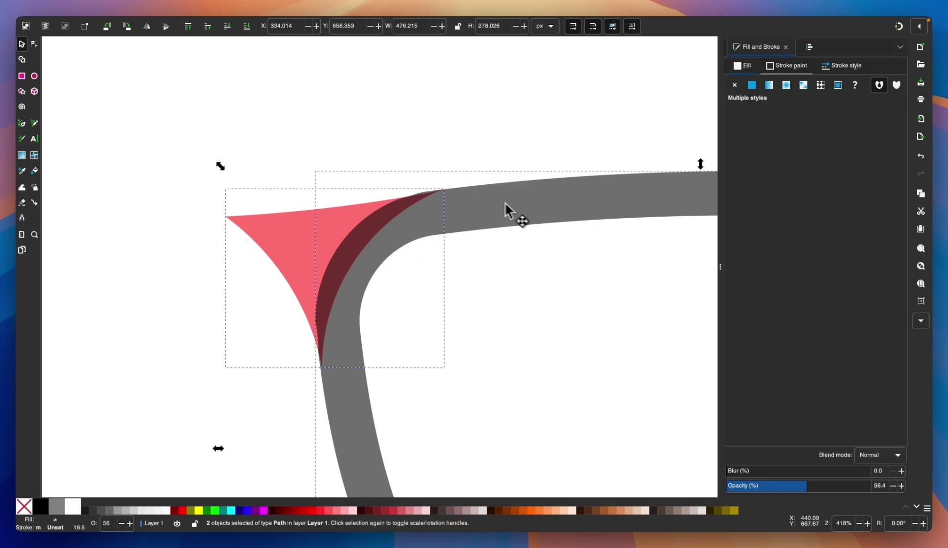
scroll(345, 248, right, 1)
scroll(347, 250, up, 1)
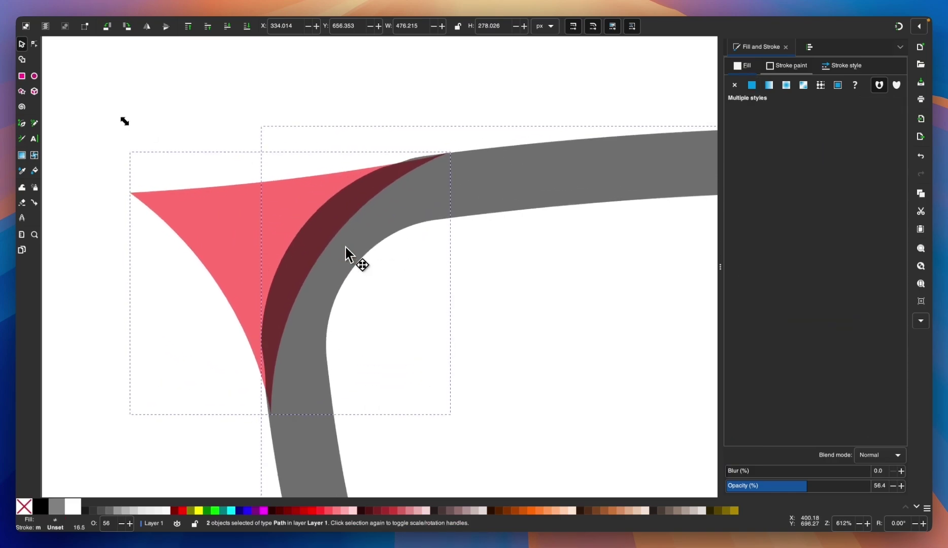
click(23, 60)
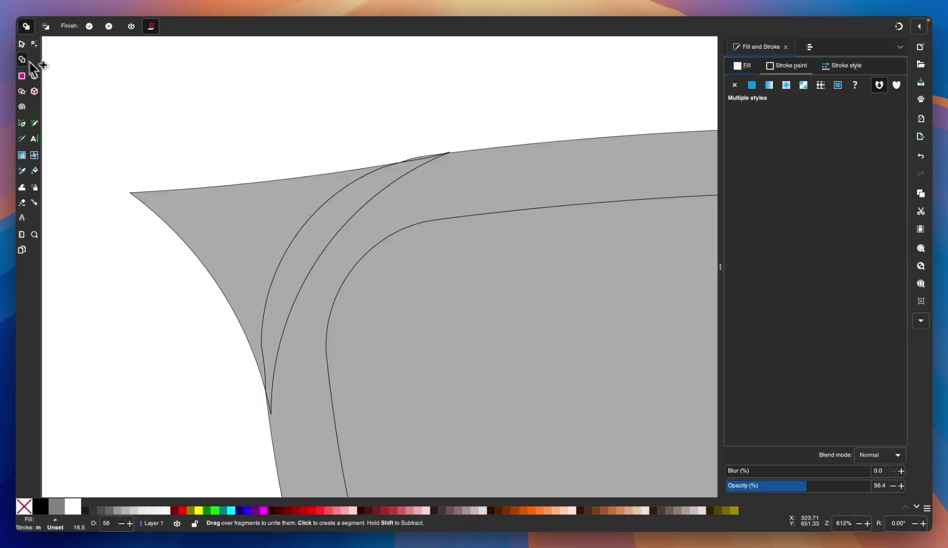
mouse_move(414, 190)
mouse_down()
mouse_move(353, 192)
mouse_move(299, 210)
mouse_up()
scroll(437, 214, down, 2)
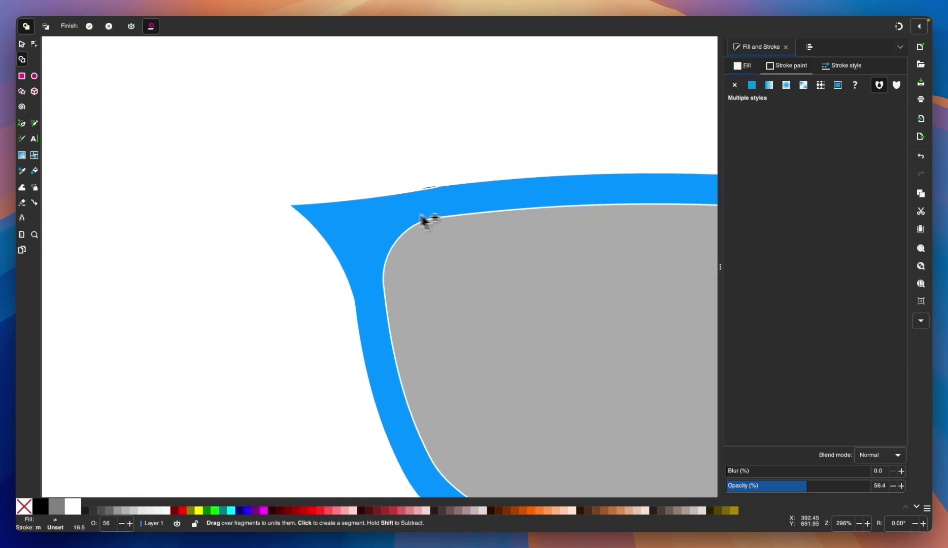
click(21, 44)
scroll(262, 205, down, 3)
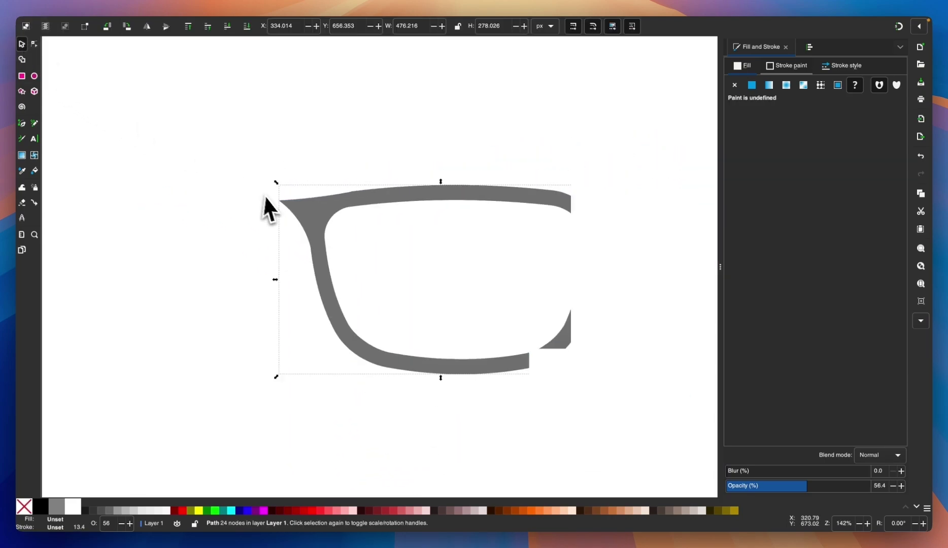
- Delete the three surplus nodes on the frame's upper outer edge where the corner piece joins it
scroll(290, 224, up, 5)
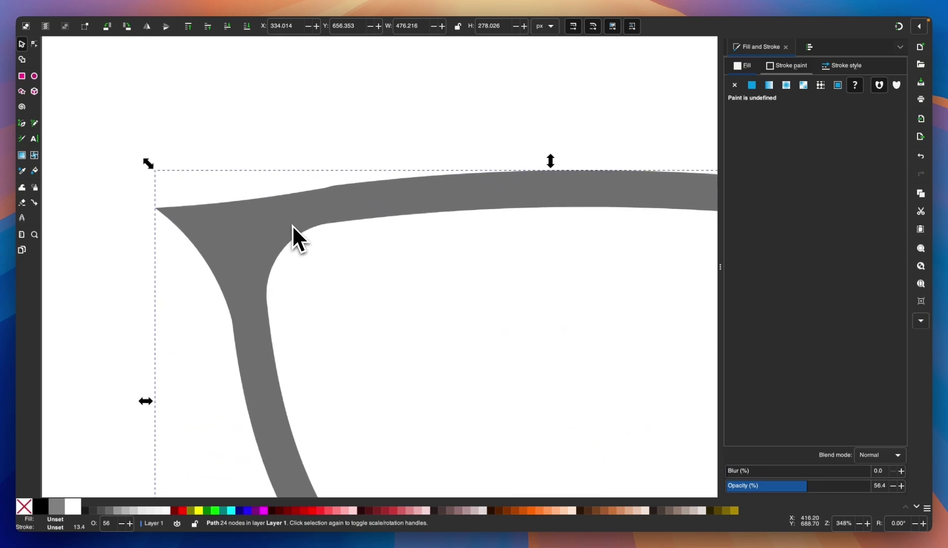
scroll(212, 201, up, 1)
scroll(212, 200, right, 1)
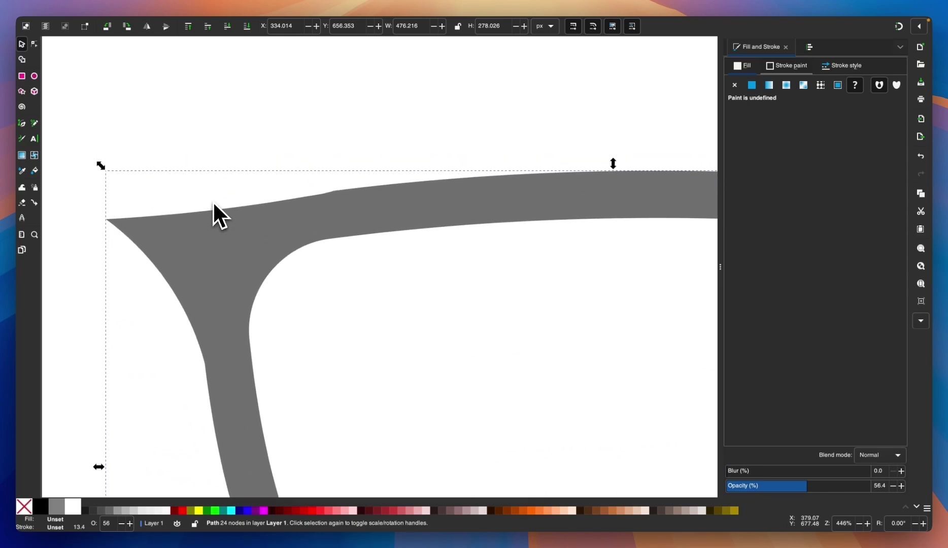
click(34, 44)
scroll(223, 153, up, 3)
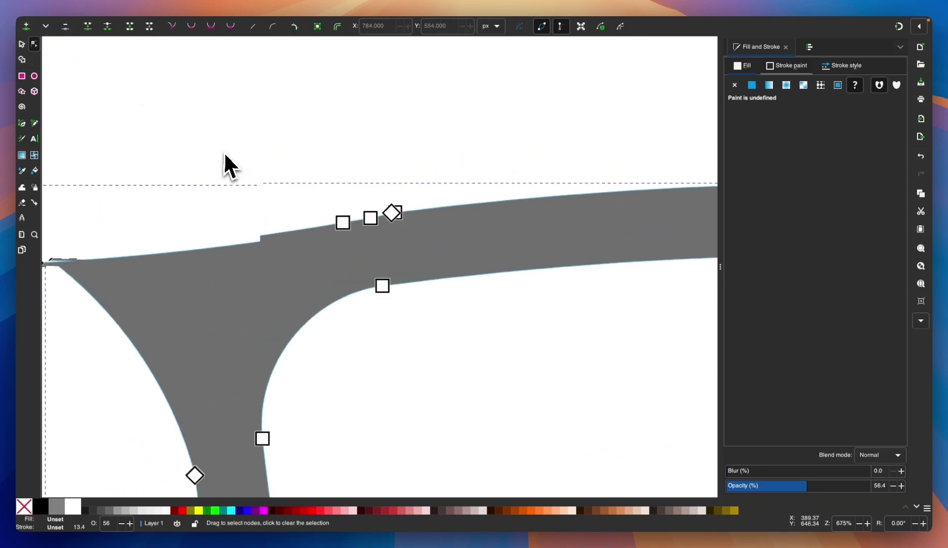
scroll(467, 228, up, 2)
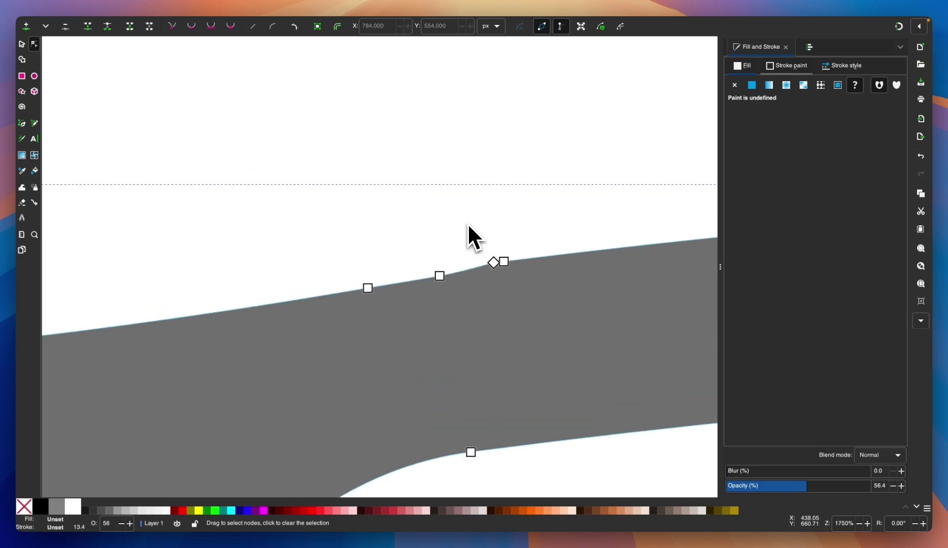
click(435, 187)
key(Escape)
drag(203, 131, 434, 277)
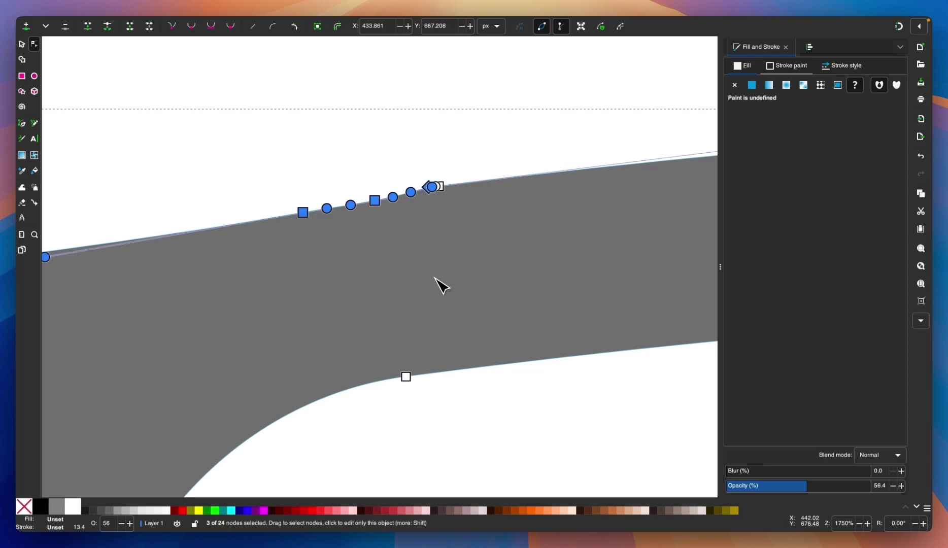
key(Delete)
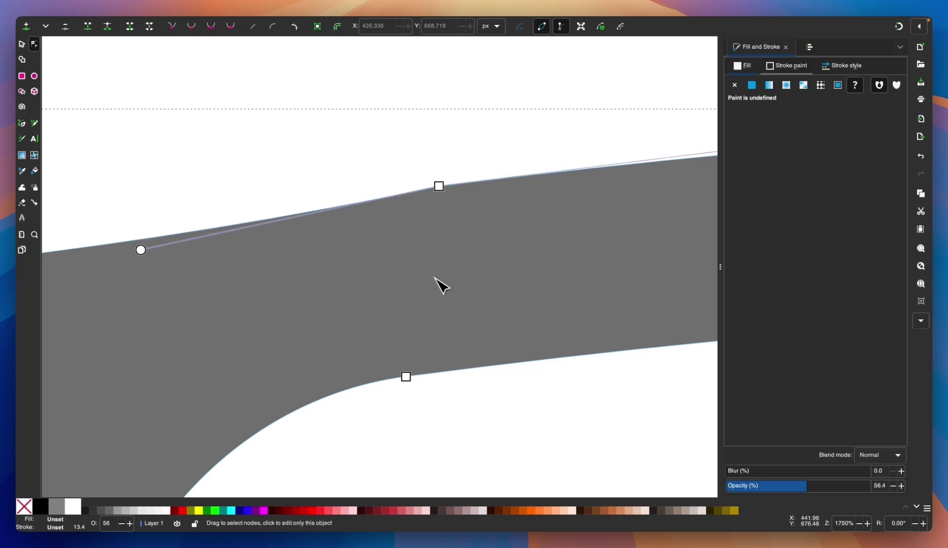
- Adjust the handles of the upper joint node and the pointed tip to smooth the frame's upper outer edge
scroll(323, 152, down, 5)
scroll(322, 147, up, 2)
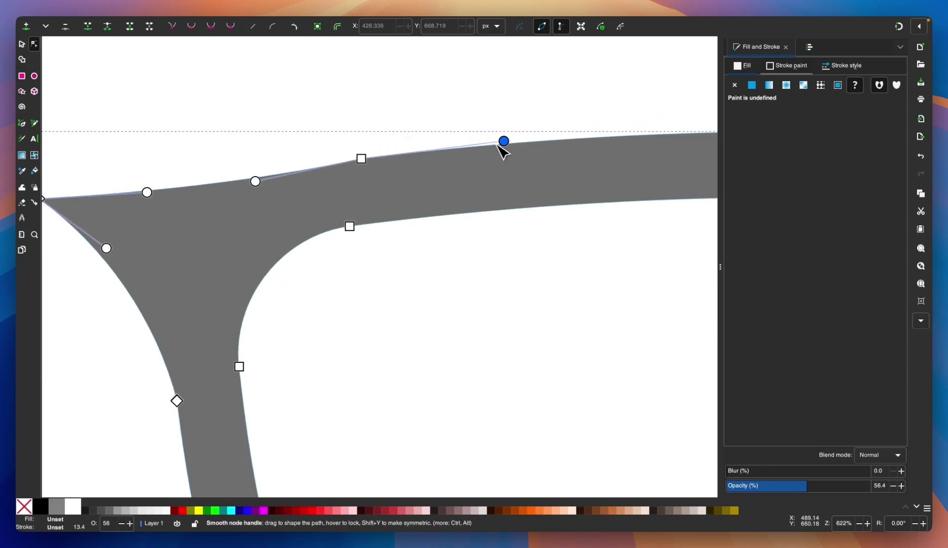
drag(504, 141, 501, 142)
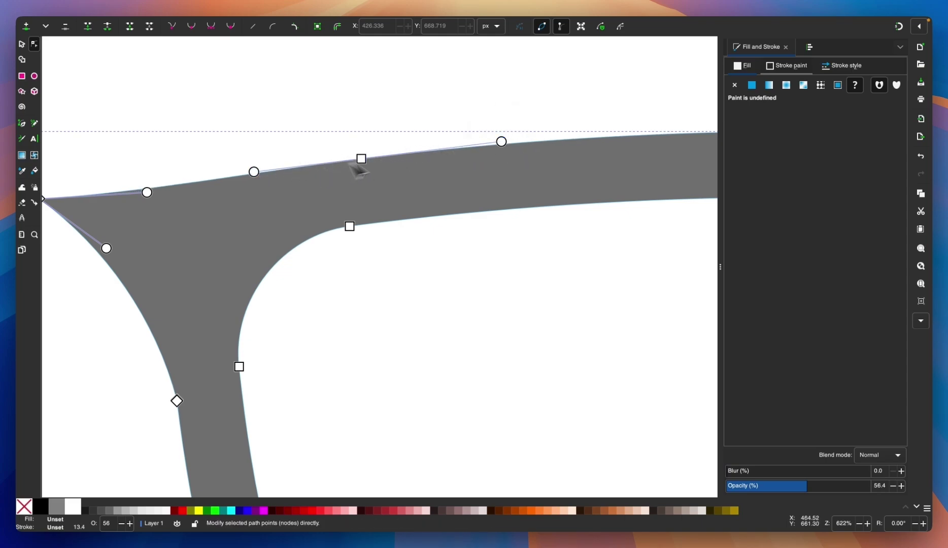
scroll(89, 148, left, 4)
scroll(116, 159, down, 1)
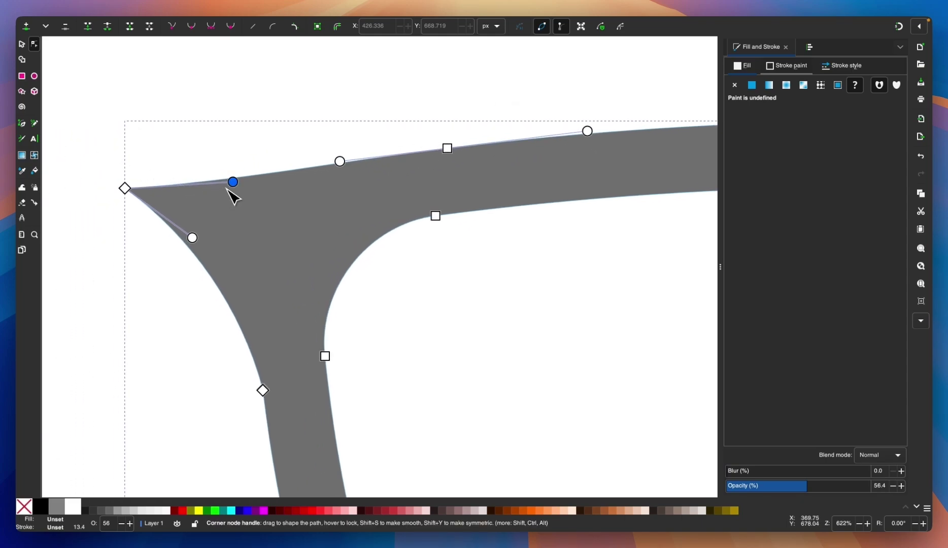
drag(233, 184, 217, 185)
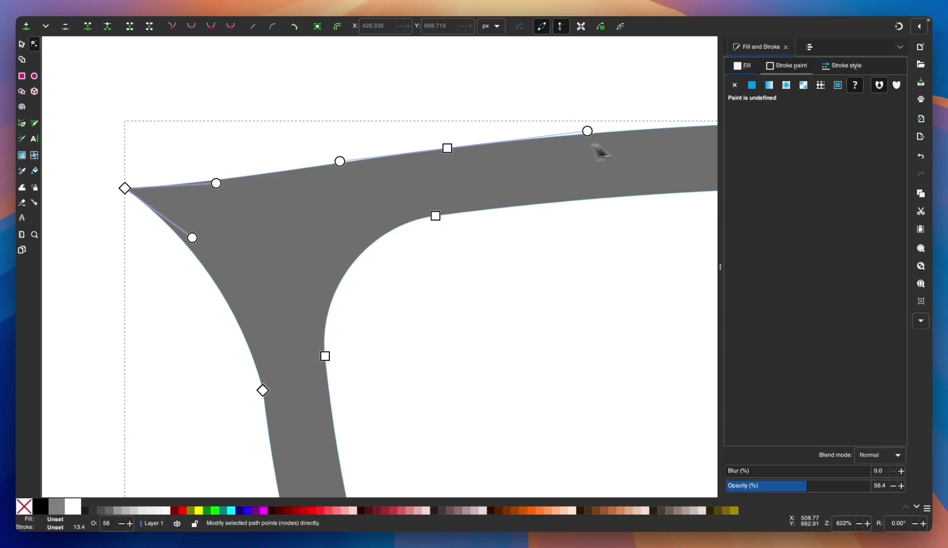
- Delete the duplicate node on the frame's outer left side where the corner piece joins it
scroll(284, 304, down, 3)
scroll(284, 304, left, 2)
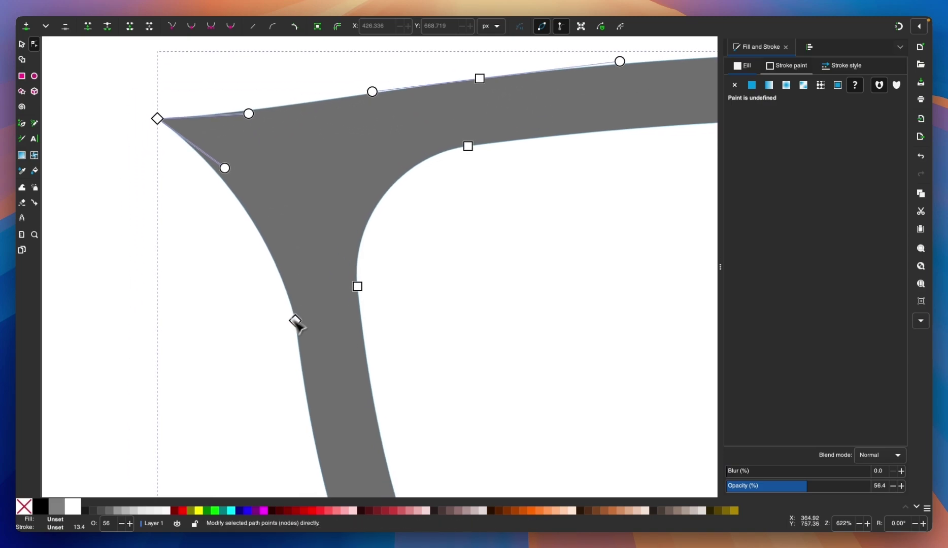
scroll(251, 361, up, 3)
scroll(251, 362, up, 1)
scroll(355, 256, up, 4)
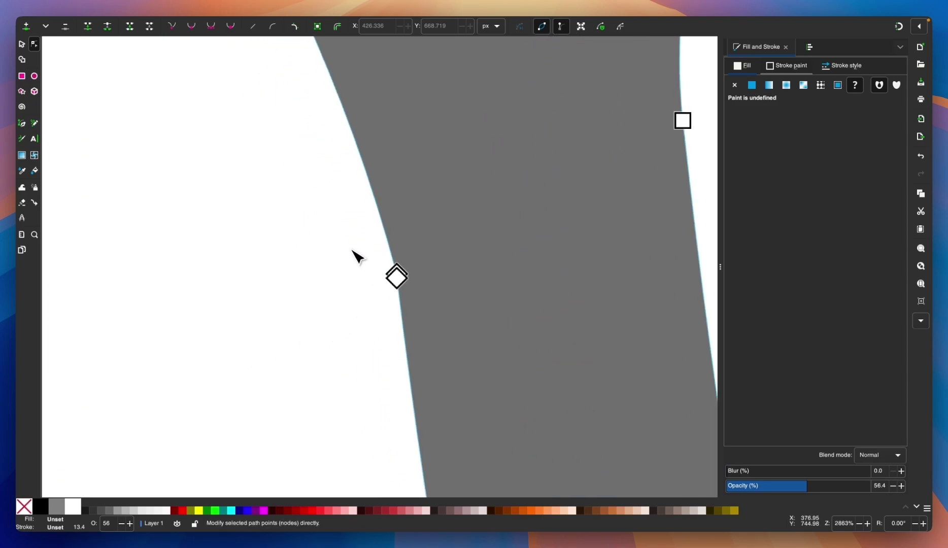
click(457, 307)
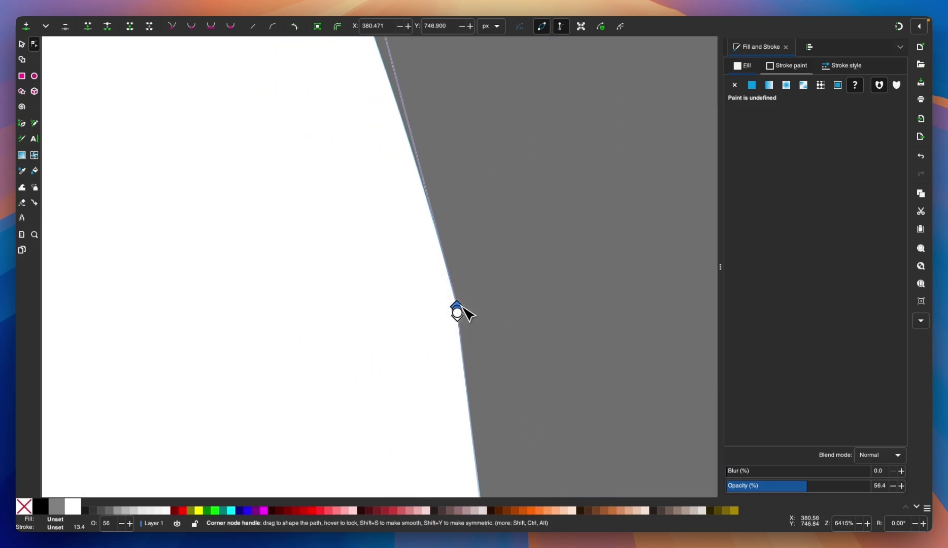
drag(464, 307, 460, 312)
click(436, 322)
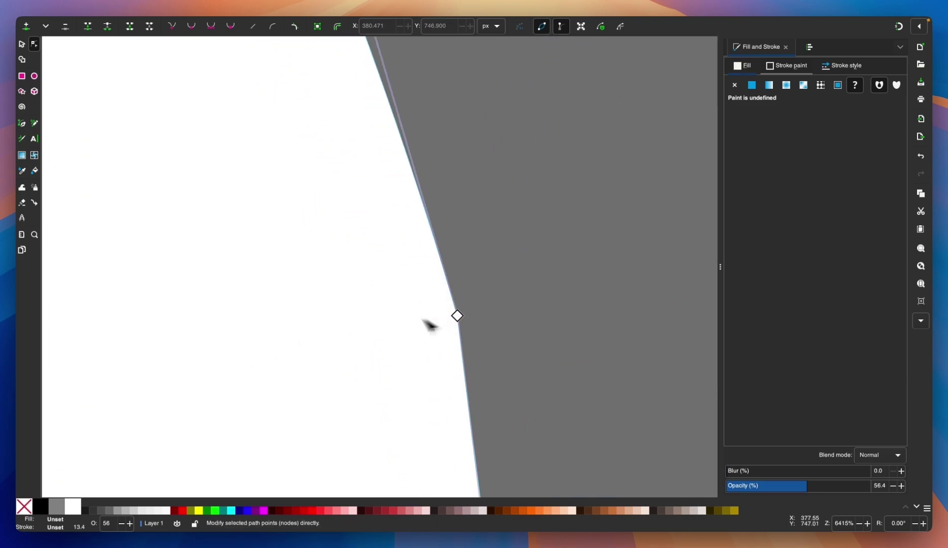
- Make the remaining joint node on the outer left side smooth and reshape the curve between it and the pointed tip
scroll(375, 319, down, 2)
scroll(374, 317, down, 3)
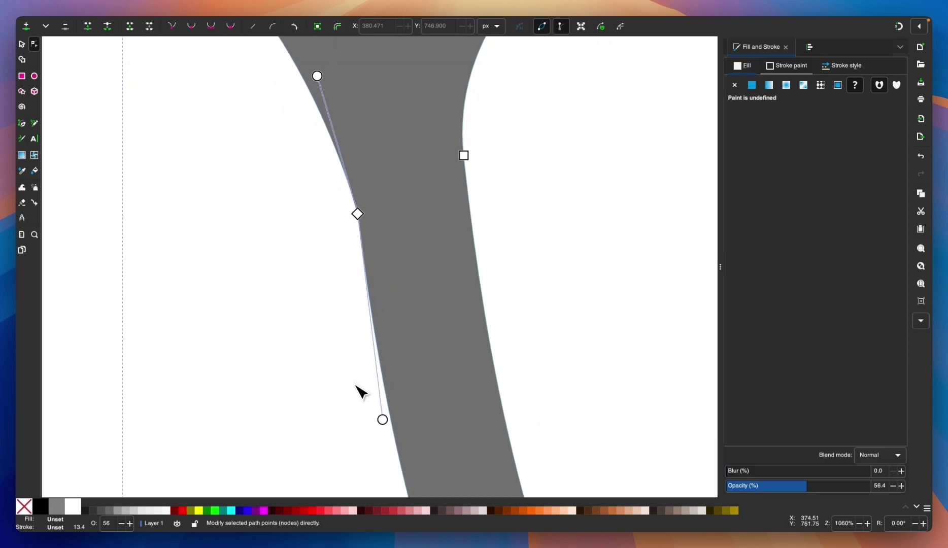
scroll(233, 125, up, 4)
drag(292, 132, 319, 139)
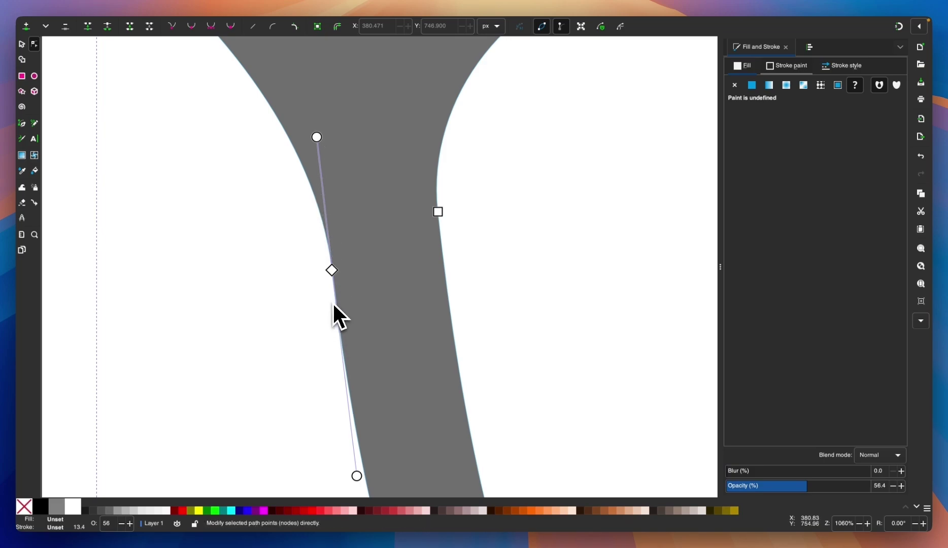
drag(320, 140, 318, 136)
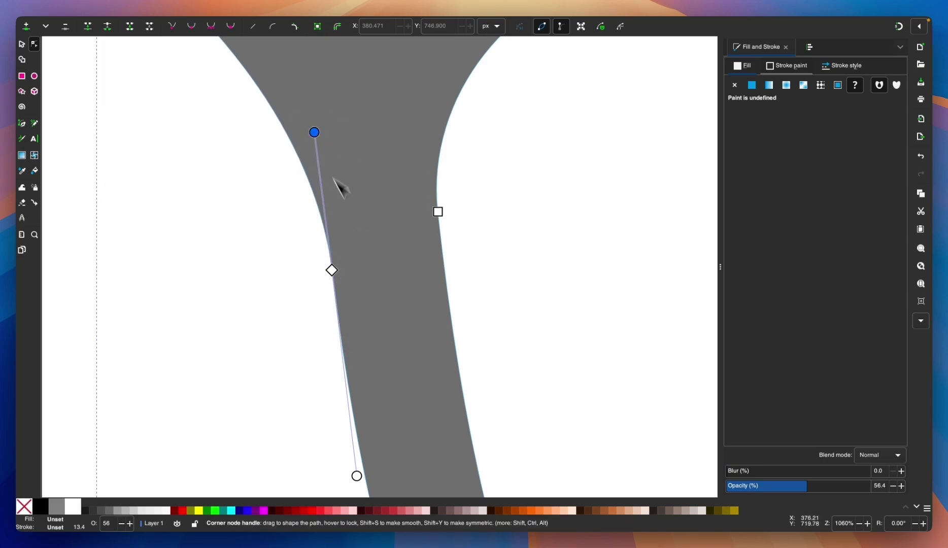
ctrl+click(332, 271)
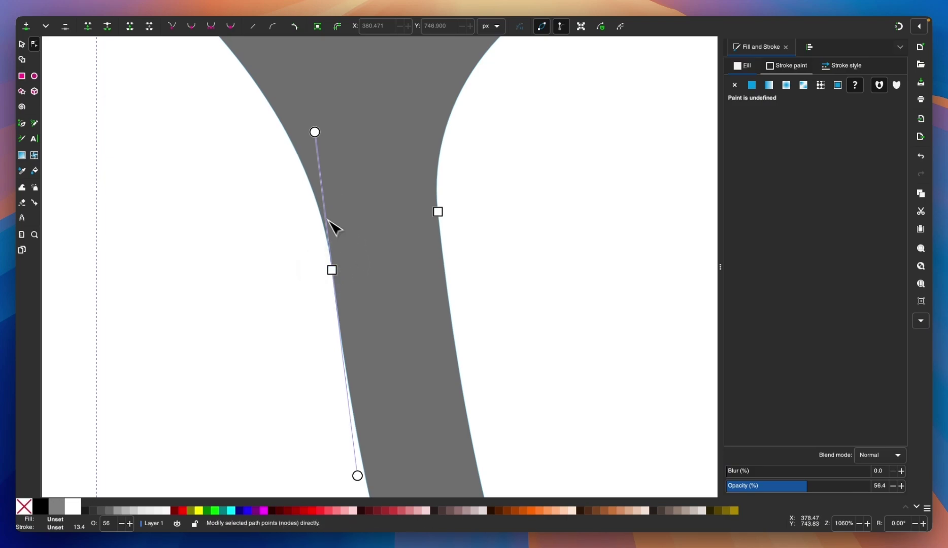
scroll(327, 263, down, 2)
drag(269, 159, 291, 159)
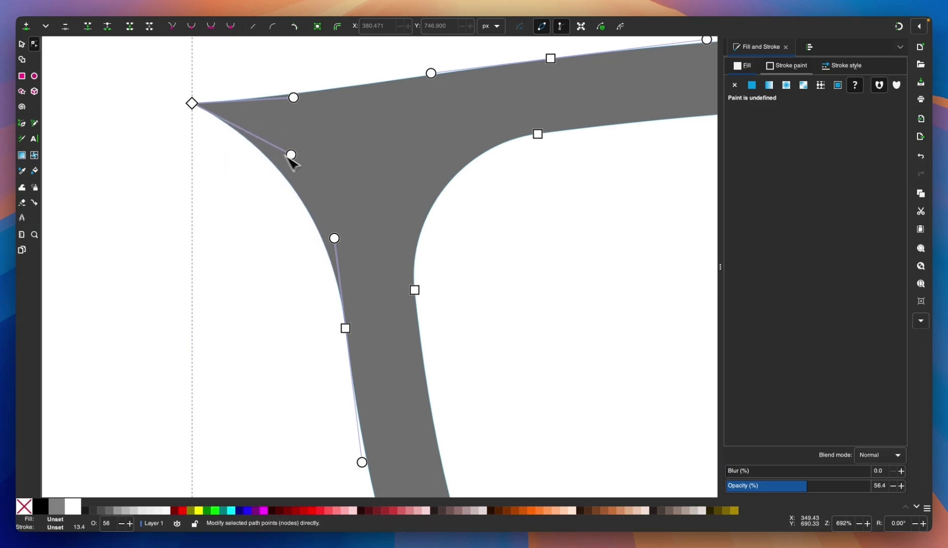
- Draw a closed six-sided Pen outline about 45.4 by 66.0 px around the frame's pointed tip, with a straight vertical side crossing it
scroll(309, 220, up, 3)
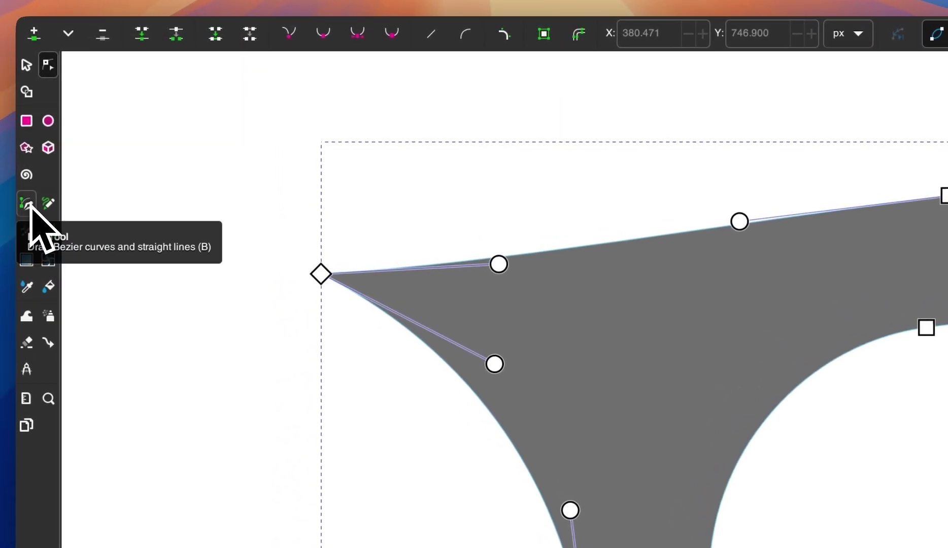
click(27, 204)
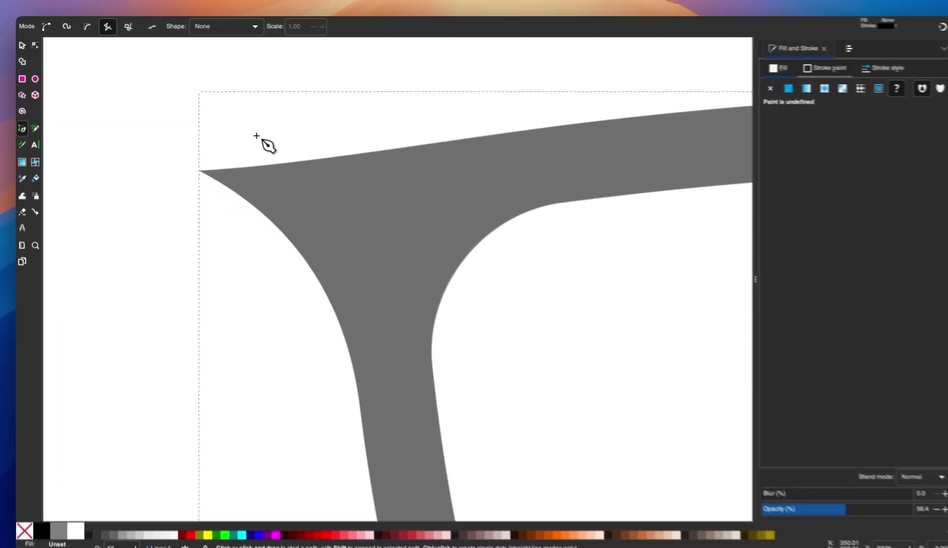
click(242, 127)
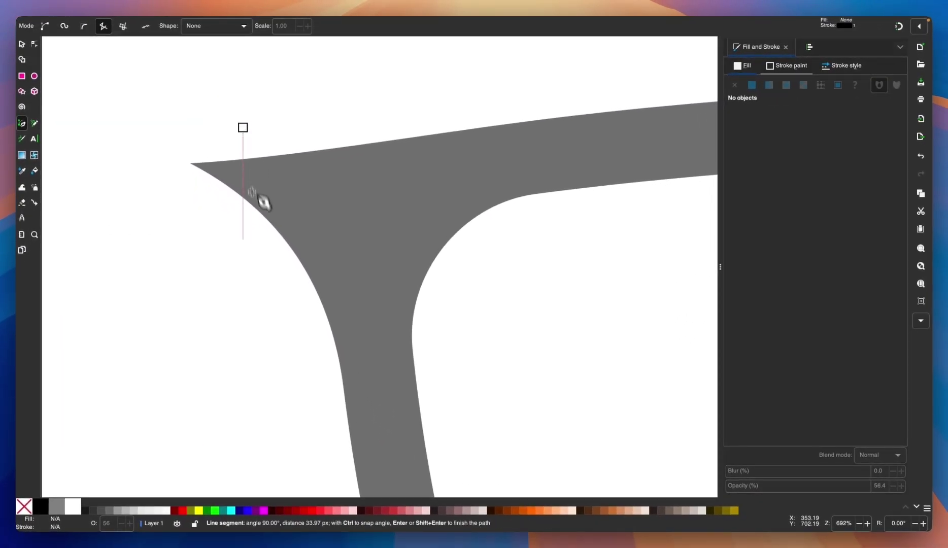
click(242, 302)
click(157, 308)
click(111, 257)
click(96, 180)
click(149, 95)
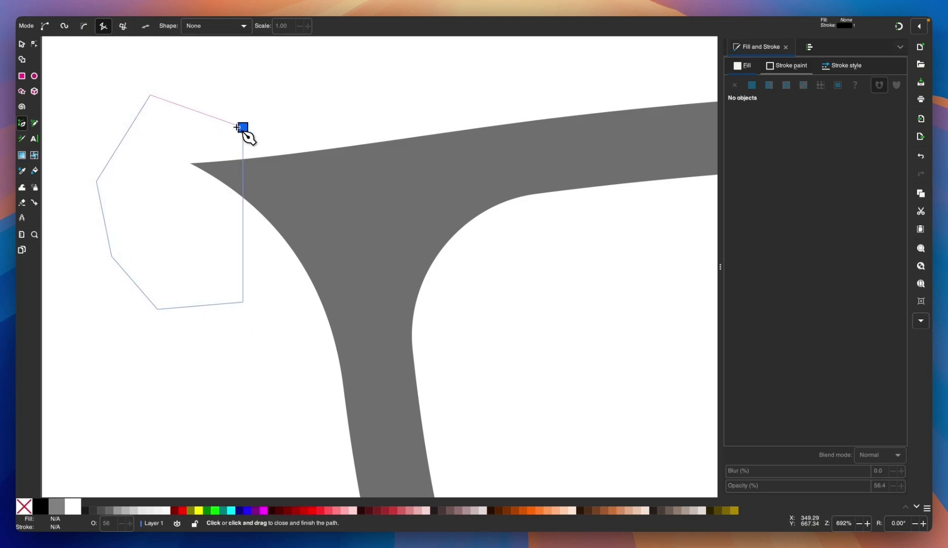
click(253, 131)
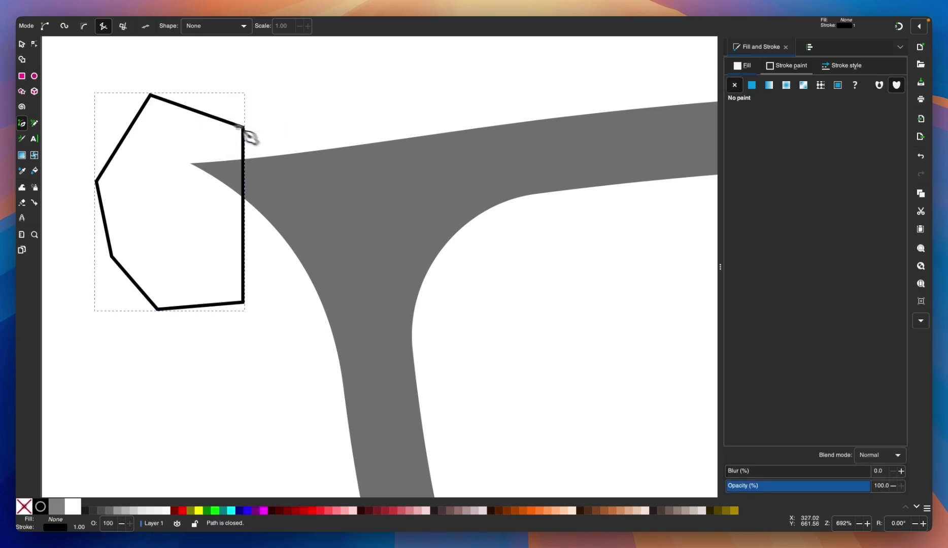
- Shift the six-sided outline slightly right over the frame's pointed tip and subtract it from the frame with the Difference operation
click(21, 44)
drag(196, 110, 205, 112)
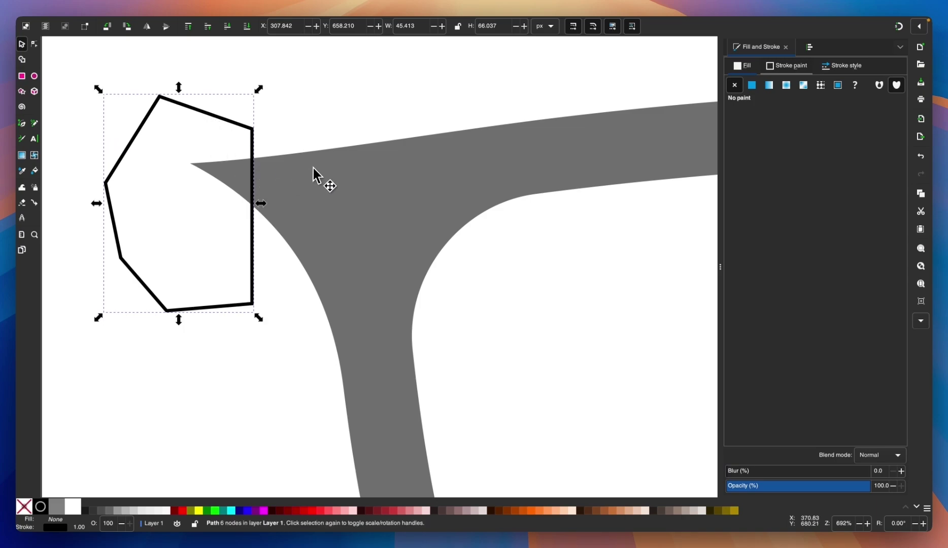
scroll(313, 168, up, 1)
shift+click(305, 185)
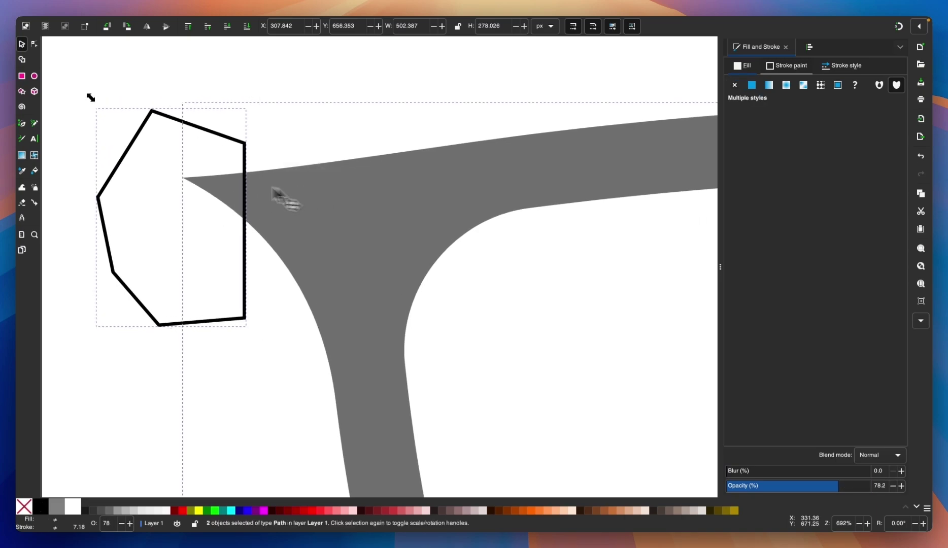
click(206, 22)
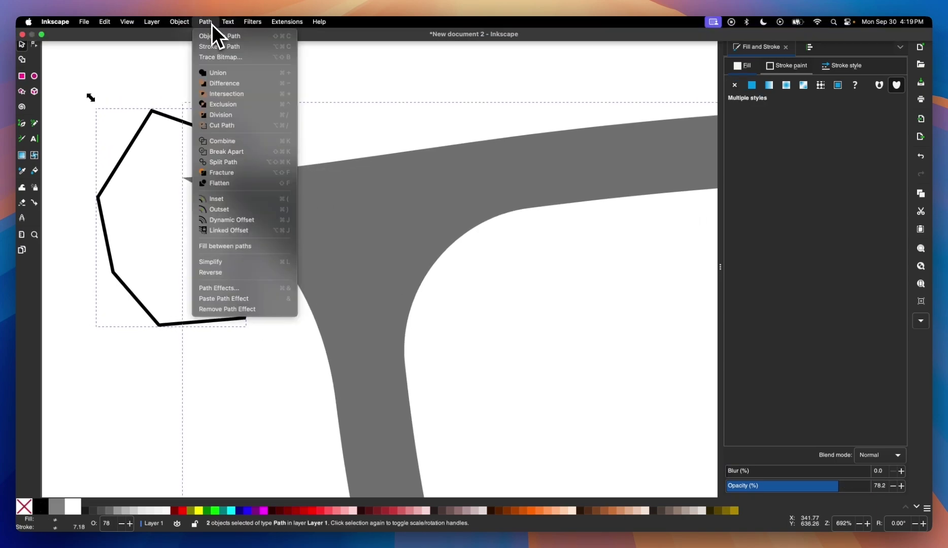
click(223, 84)
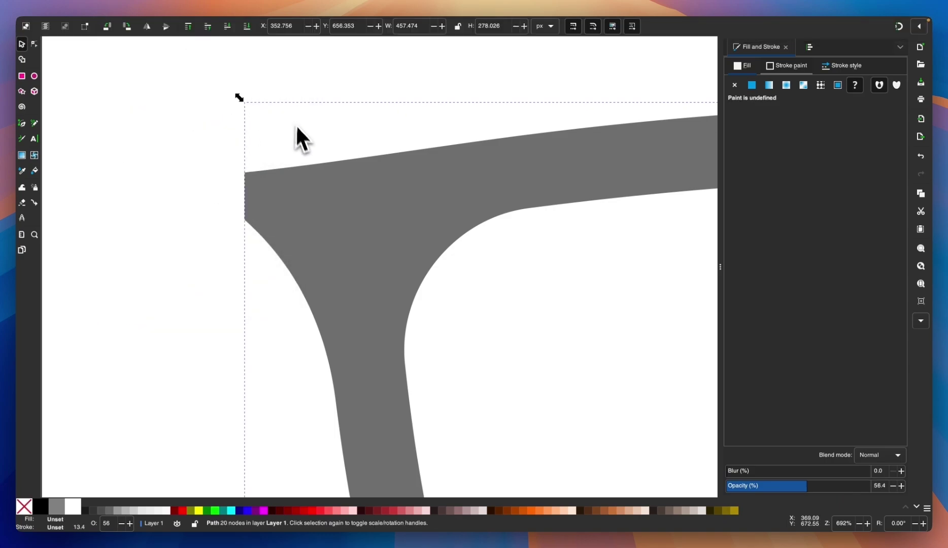
- Bend the straight cut edge at the frame's outer left end slightly outward into a shallow curve
scroll(269, 193, down, 3)
scroll(264, 192, up, 5)
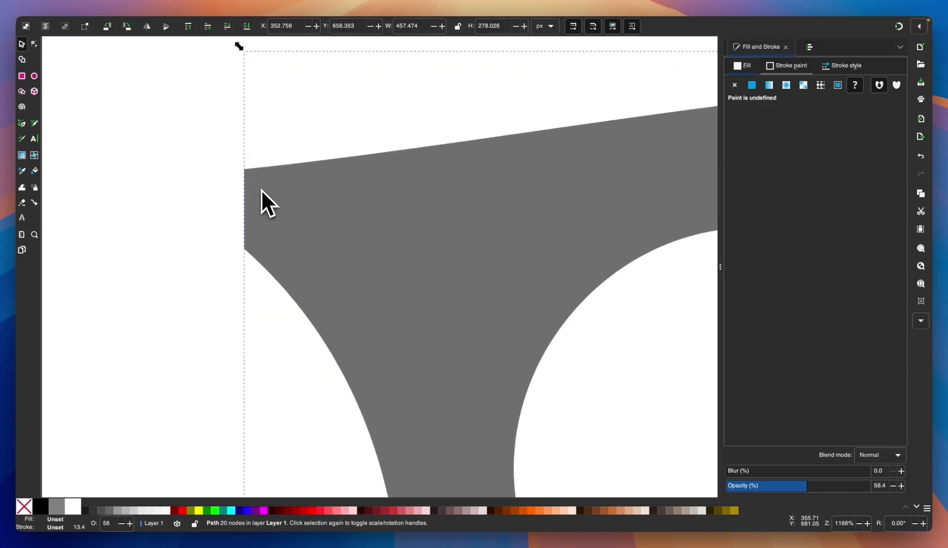
scroll(234, 211, up, 2)
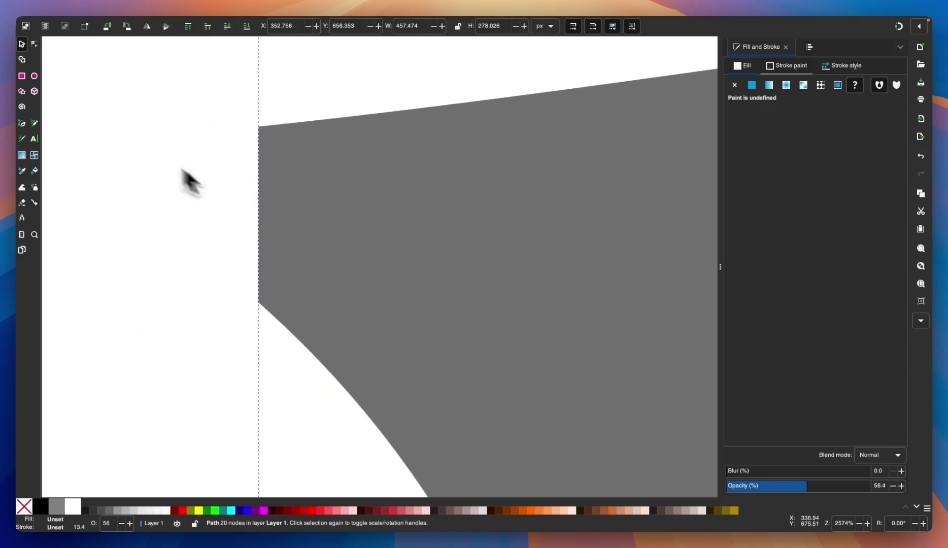
click(34, 44)
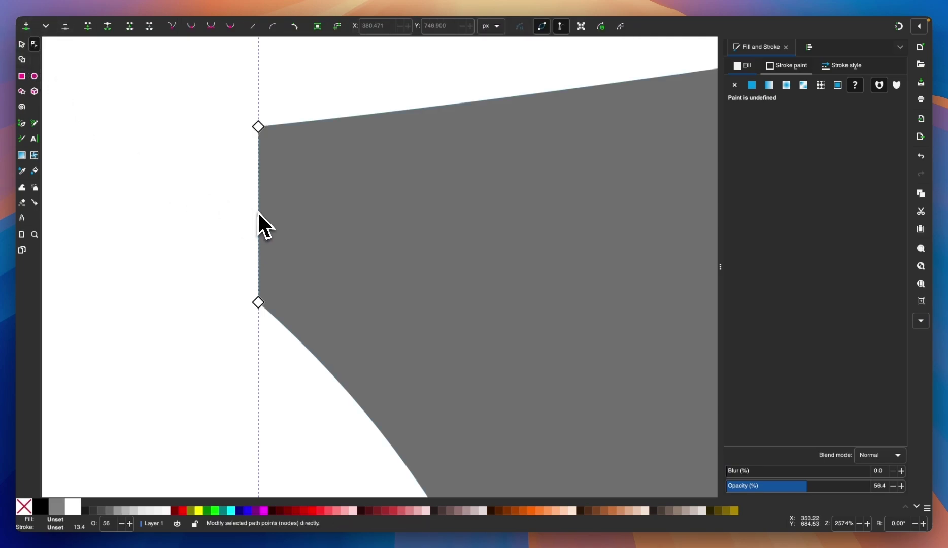
drag(258, 214, 249, 187)
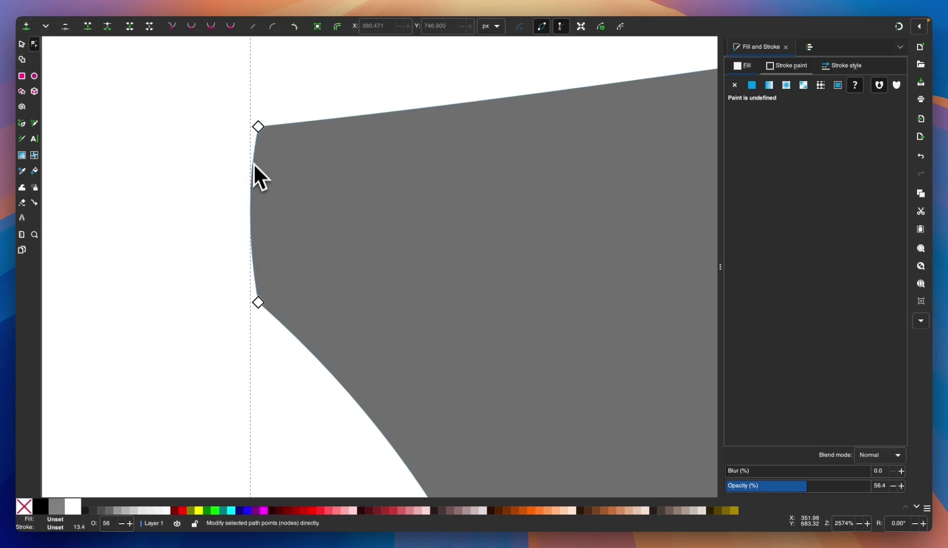
- Round both corners of the cut end slightly with the Corners effect and convert the frame to a plain path
click(294, 26)
scroll(225, 127, up, 1)
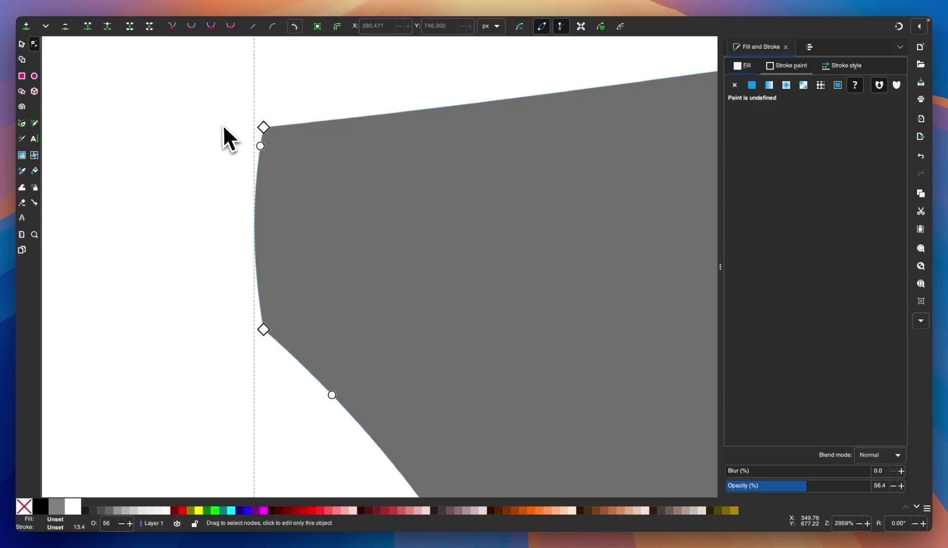
drag(171, 97, 310, 368)
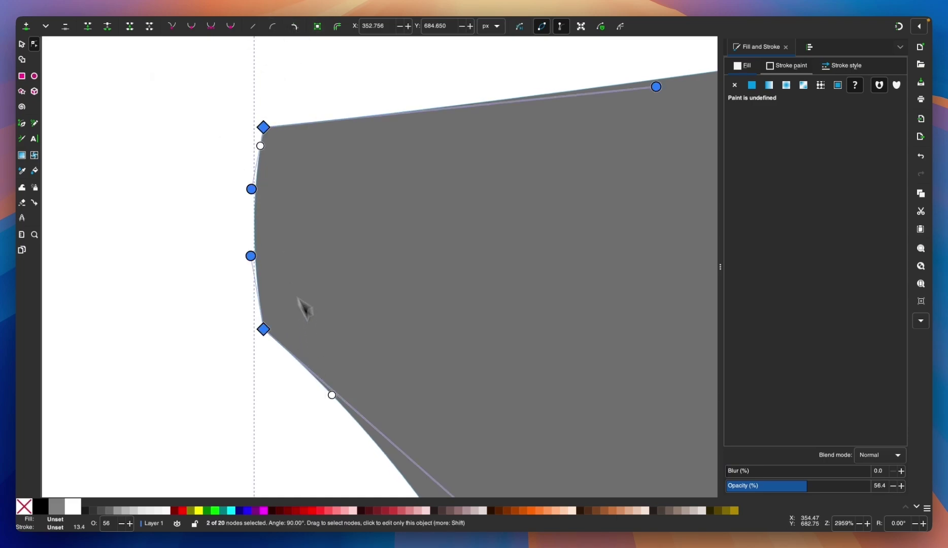
drag(264, 149, 263, 148)
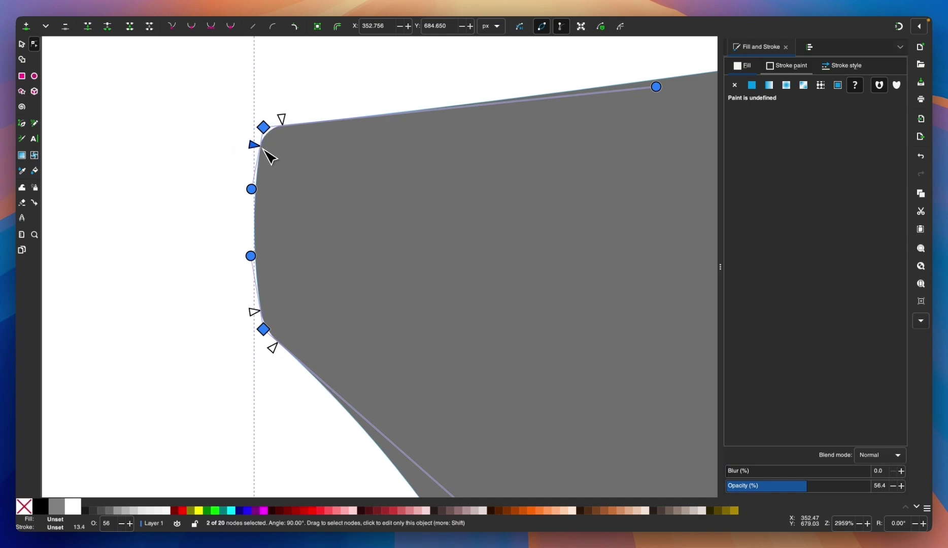
drag(259, 147, 259, 153)
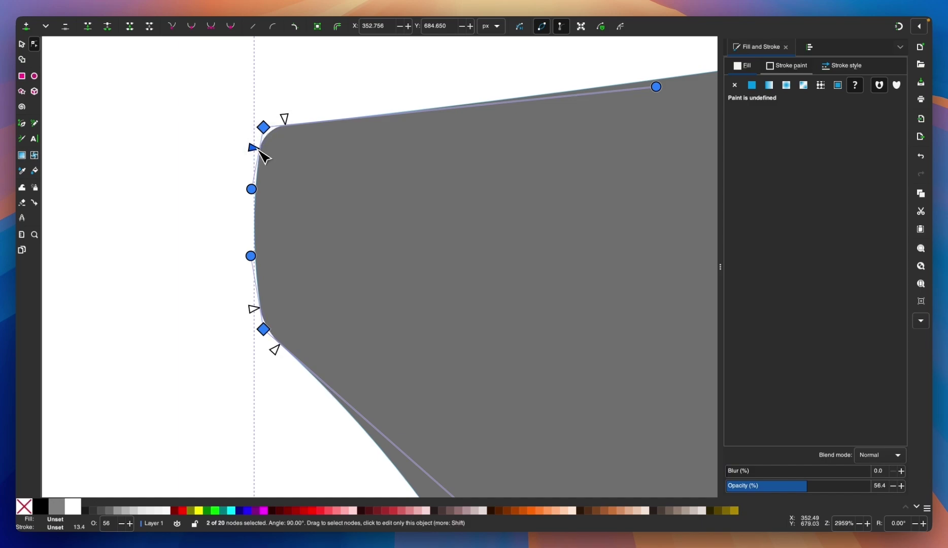
click(321, 31)
- Rotate the whole lens frame slightly clockwise about its centre
scroll(338, 166, down, 5)
scroll(339, 166, down, 4)
key(s)
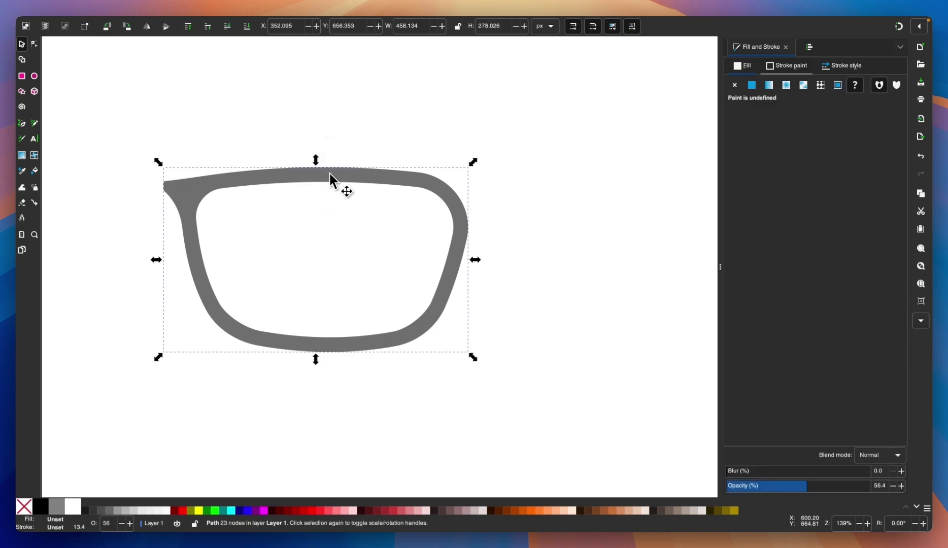
click(330, 173)
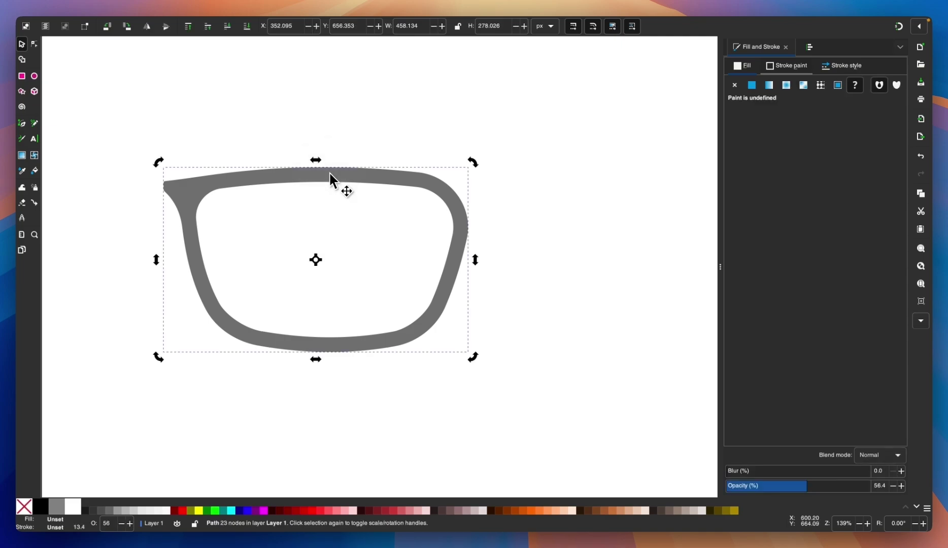
scroll(323, 197, up, 1)
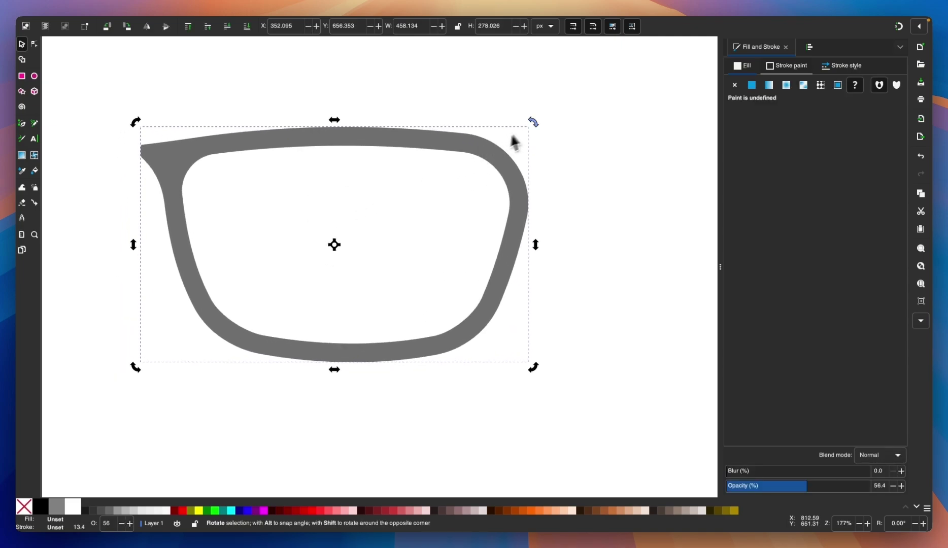
drag(535, 122, 536, 131)
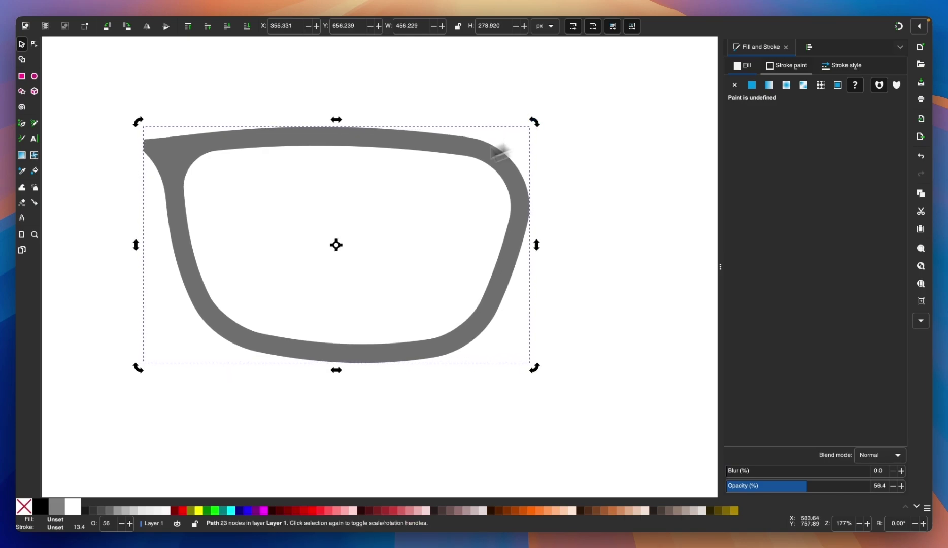
- Duplicate the lens frame and move the copy horizontally to the right of the original
scroll(284, 228, down, 3)
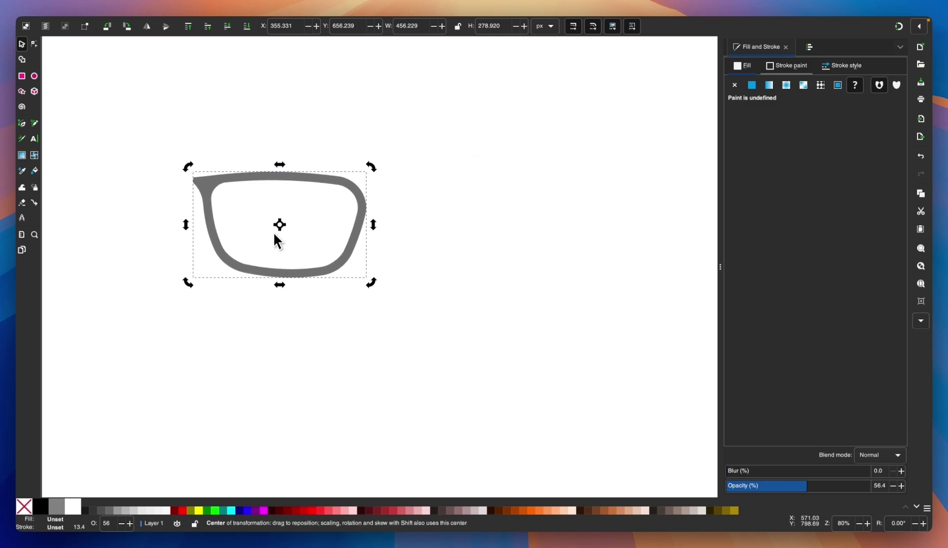
right_click(307, 179)
click(305, 237)
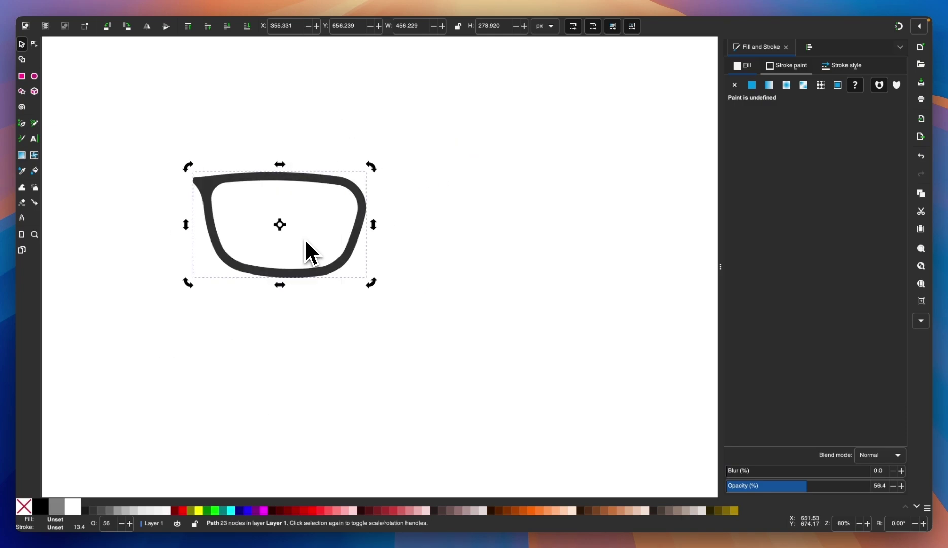
drag(276, 182, 462, 175)
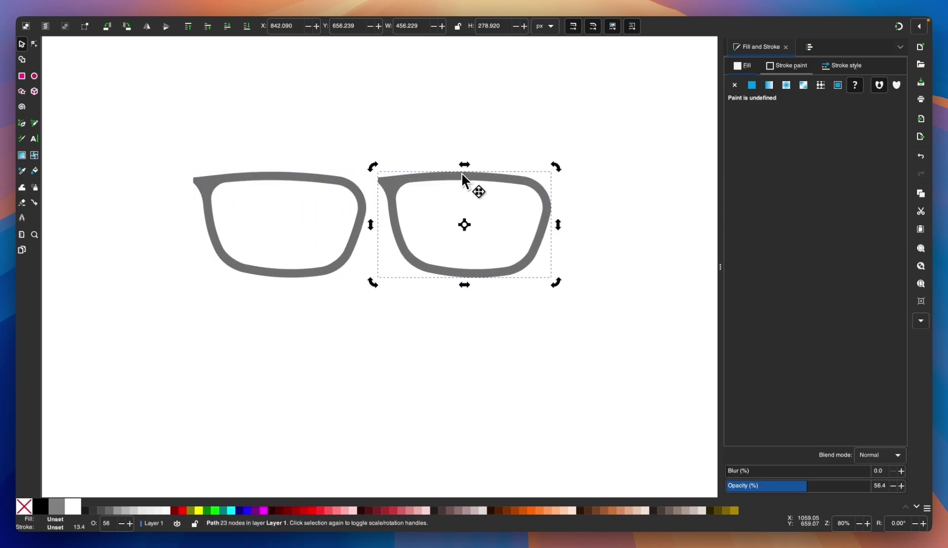
- Flip the copied lens frame horizontally and widen the gap for the bridge by moving it right to about X 893 px
key(h)
ctrl+scroll(401, 187, up, 3)
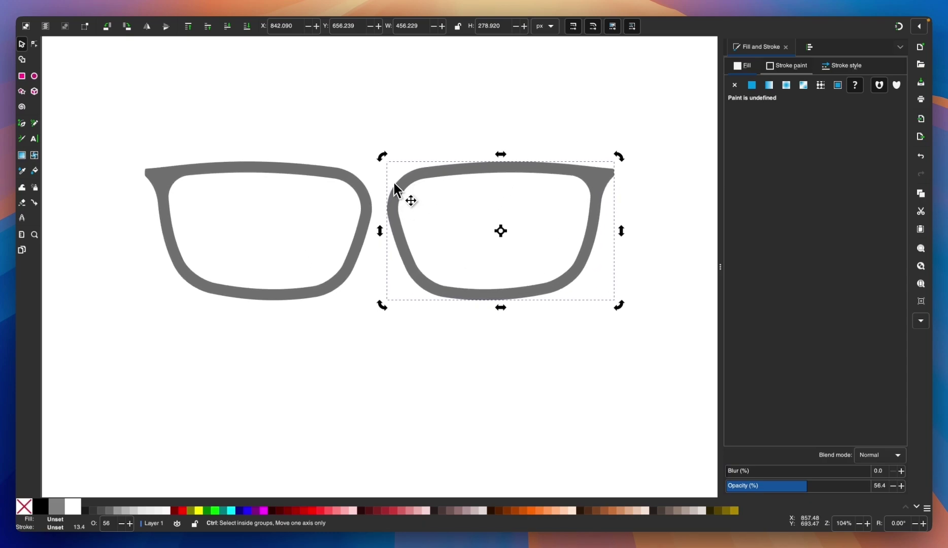
drag(401, 183, 438, 182)
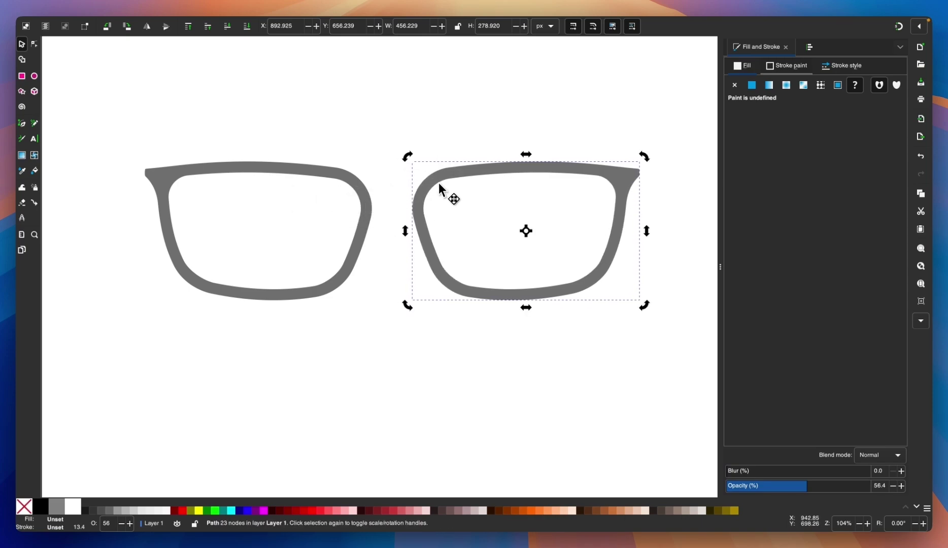
- Draw a rectangle about 187.4 by 83.1 px across the gap, overlapping the inner upper sides of both lens frames
scroll(373, 201, up, 3)
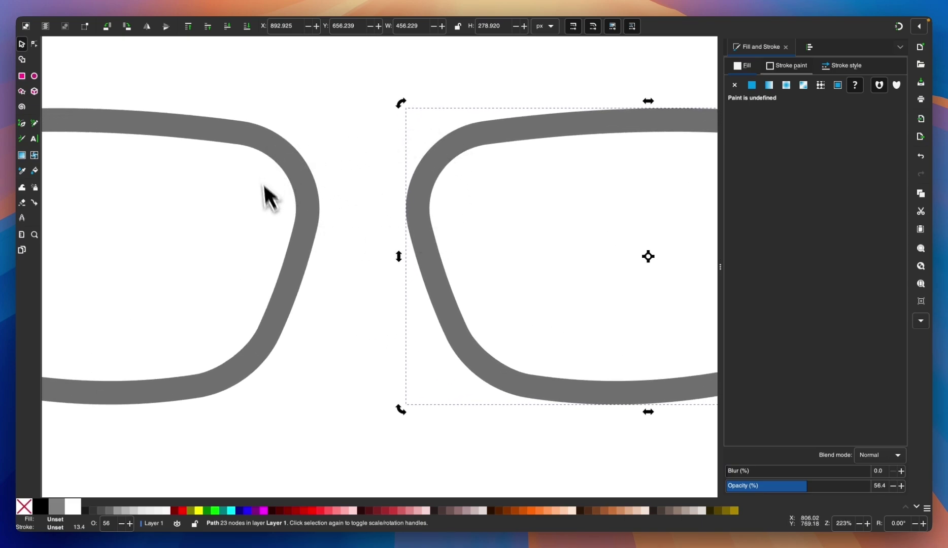
click(356, 189)
click(22, 76)
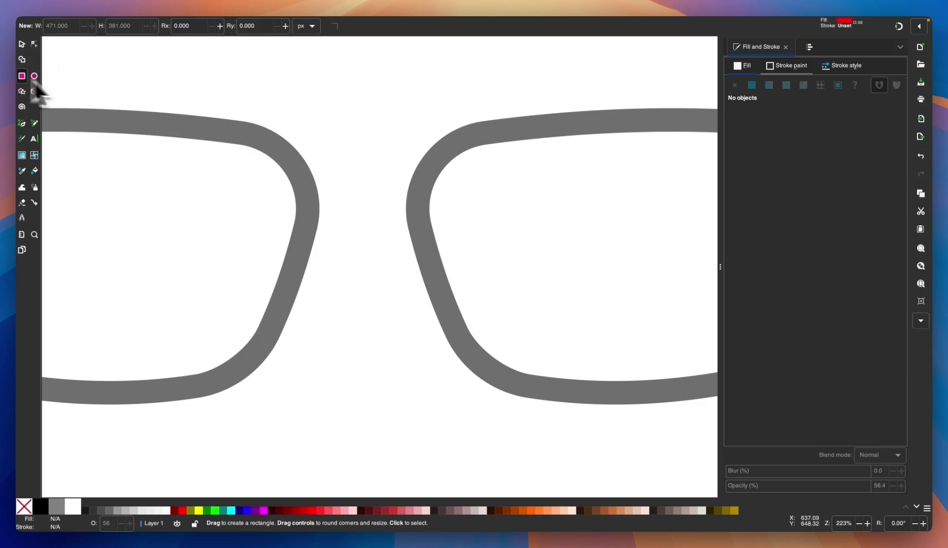
drag(259, 143, 459, 229)
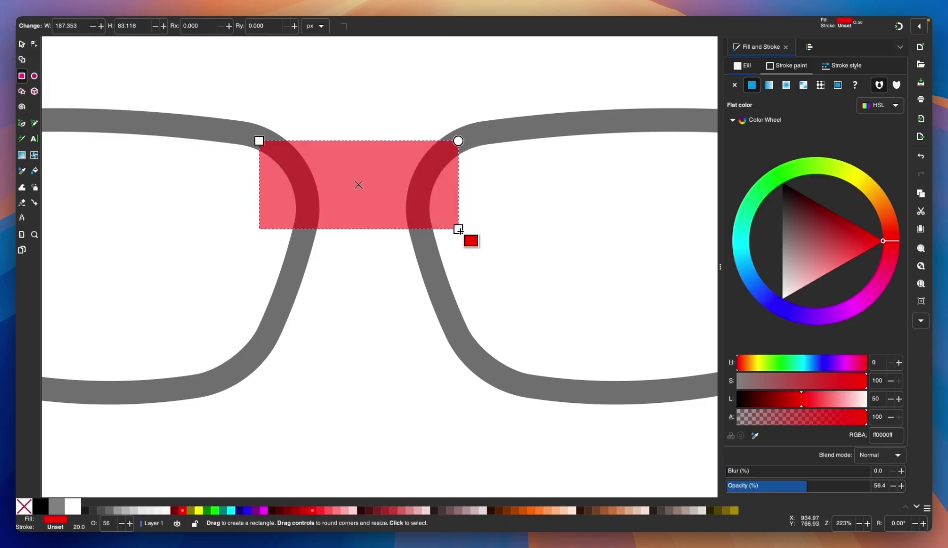
- Adjust the bridge rectangle's lower and upper edges to a height of about 82.2 px with its upper edge at about Y 683.7 px
click(22, 45)
ctrl+scroll(322, 223, up, 3)
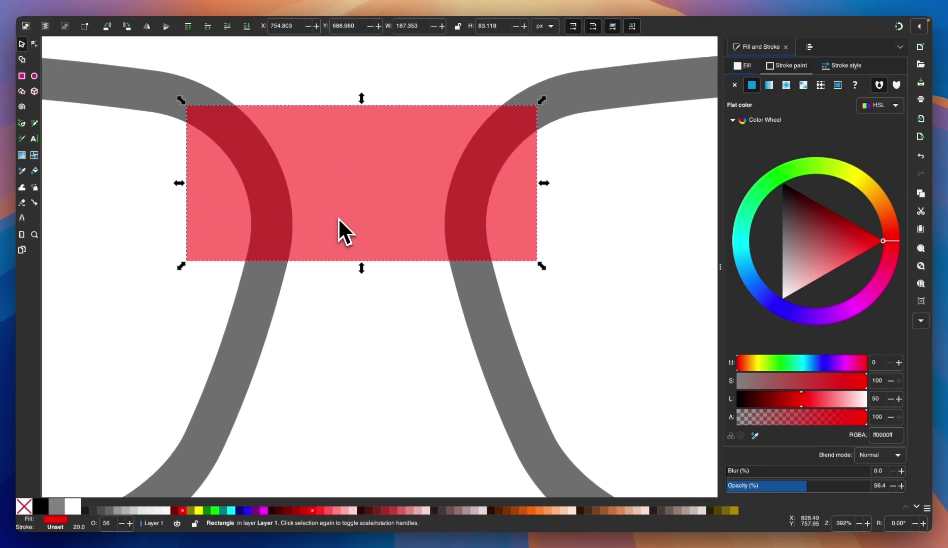
mouse_move(361, 279)
mouse_down()
mouse_move(359, 257)
mouse_move(360, 277)
mouse_up()
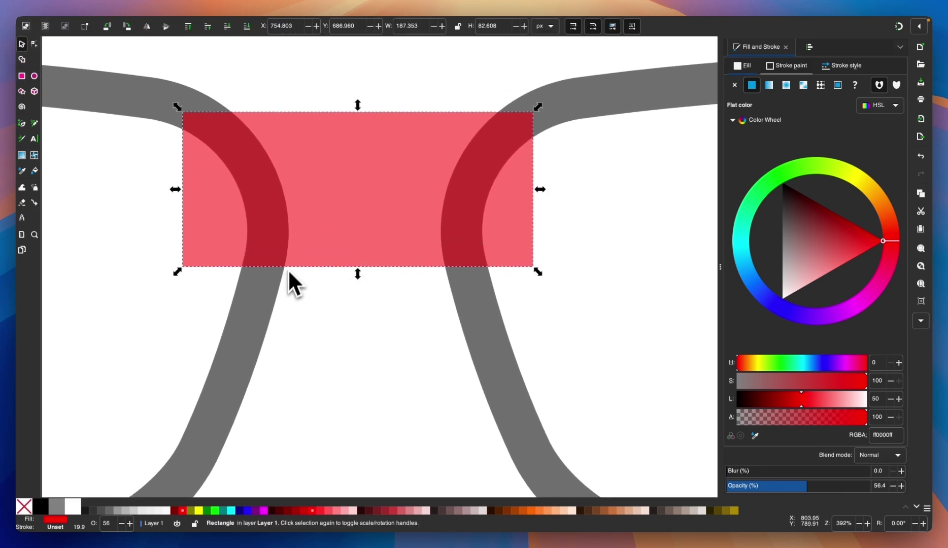
ctrl+scroll(286, 265, up, 3)
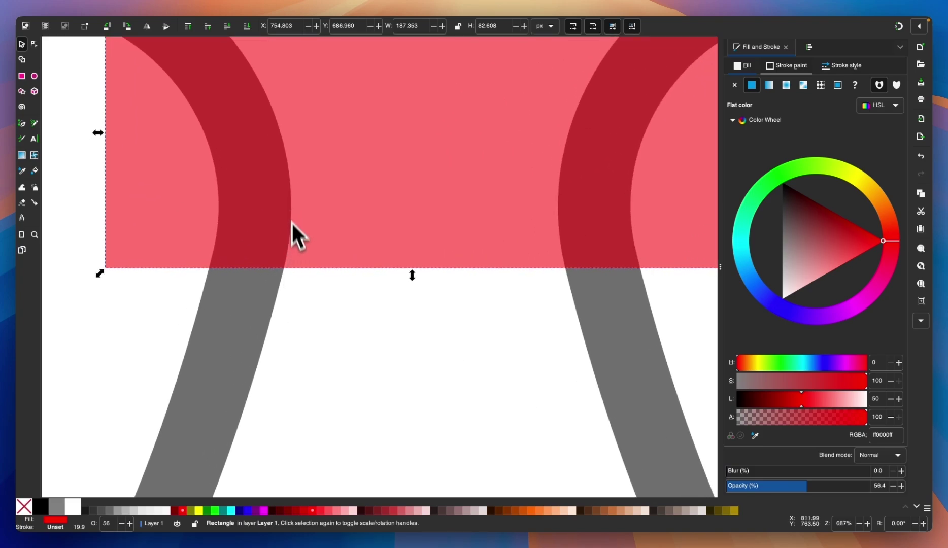
drag(412, 275, 425, 210)
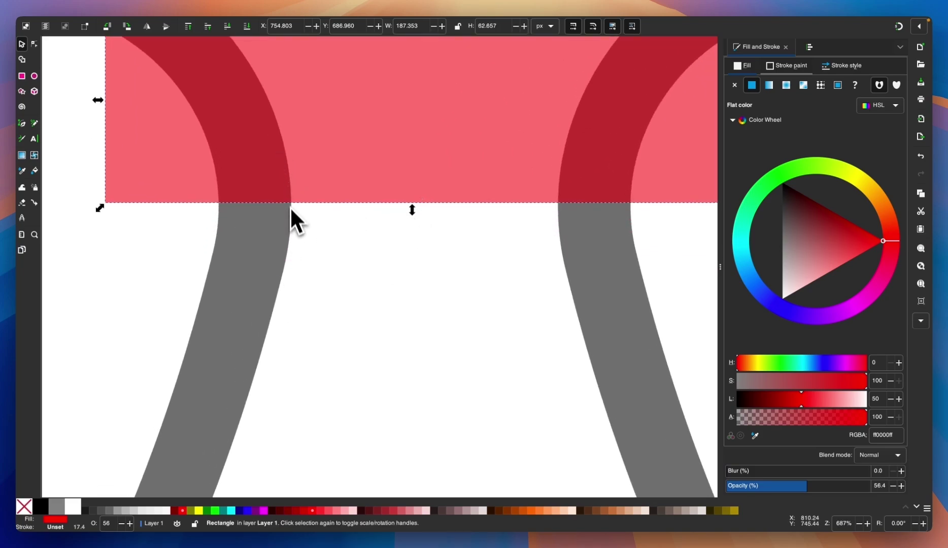
drag(411, 211, 410, 265)
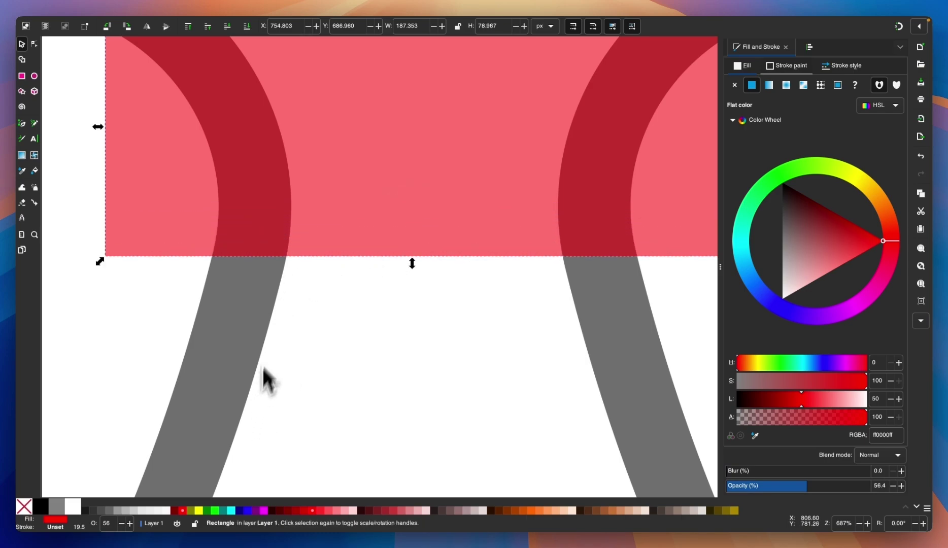
scroll(277, 317, up, 5)
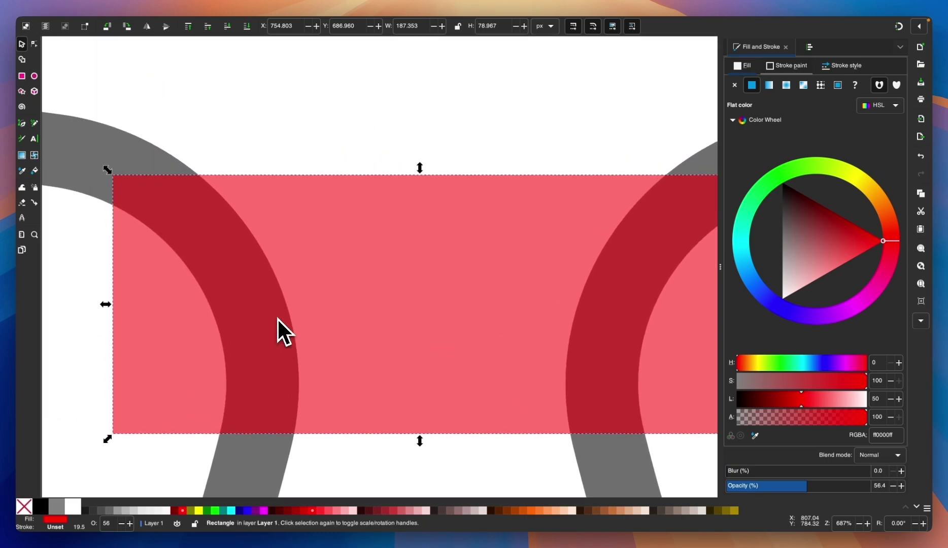
drag(411, 165, 421, 150)
scroll(419, 151, down, 2)
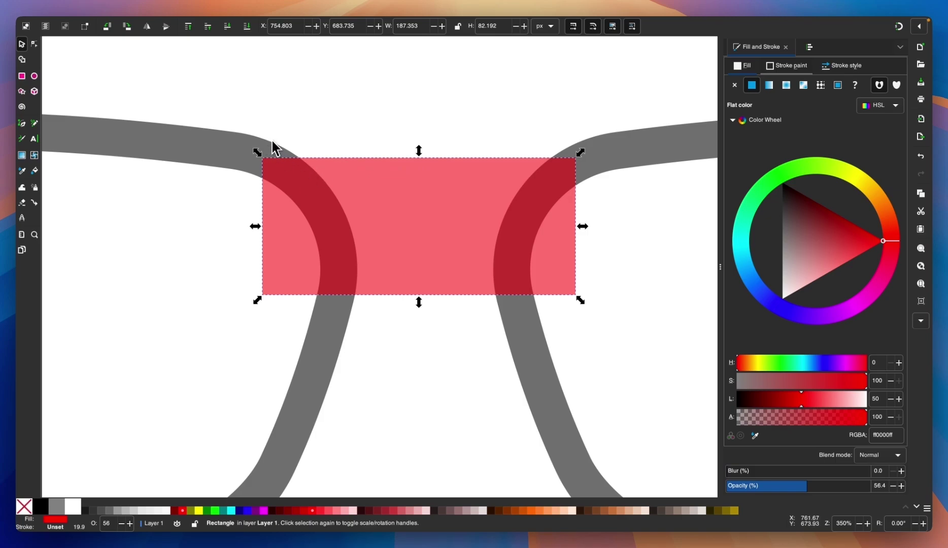
- Unite both lens frames and the bridge rectangle with the Shape Builder, leaving out the rectangle parts inside the lens openings
scroll(354, 184, down, 3)
drag(709, 394, 63, 101)
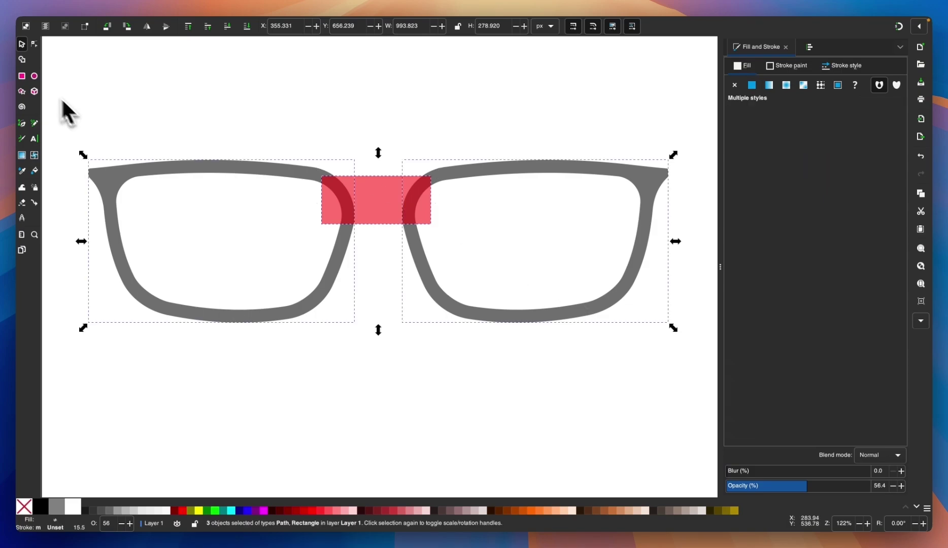
click(21, 59)
scroll(401, 156, up, 2)
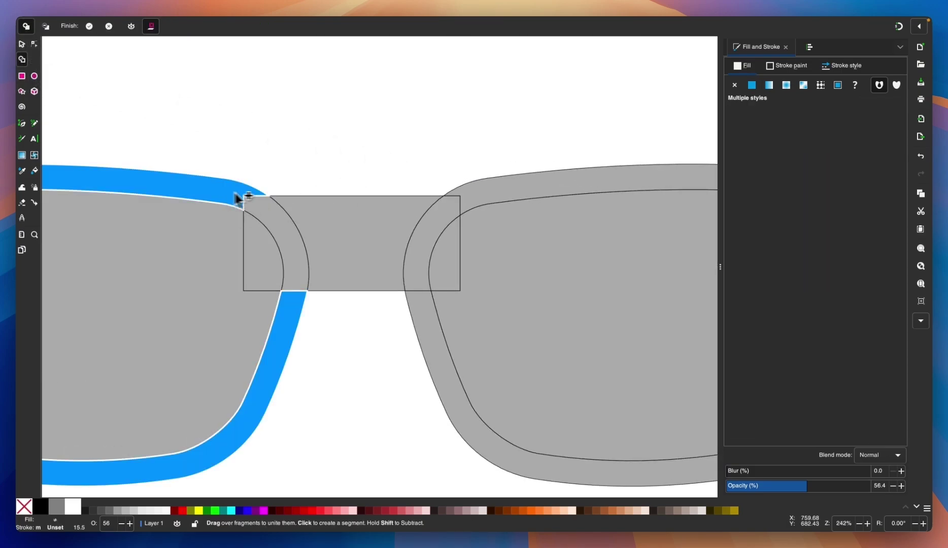
drag(233, 193, 285, 216)
drag(405, 227, 482, 194)
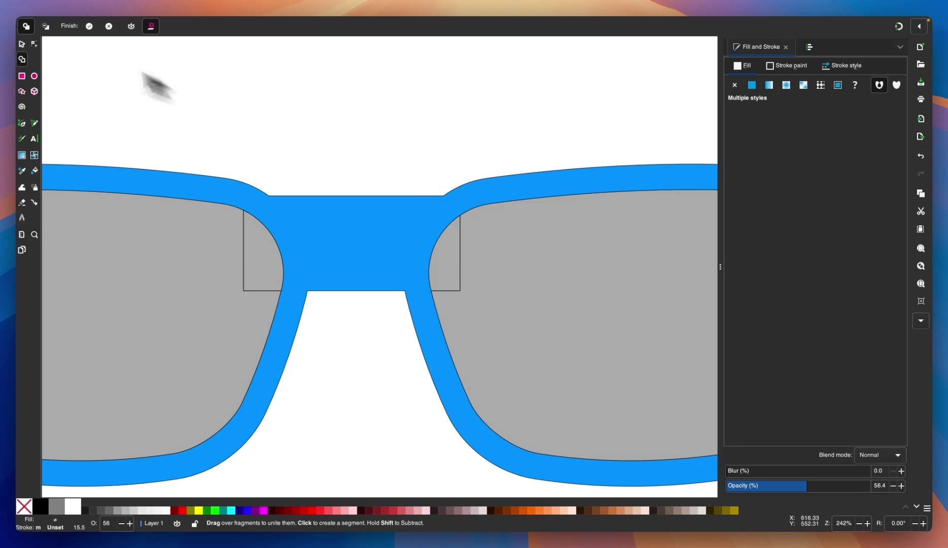
click(22, 45)
scroll(348, 176, up, 3)
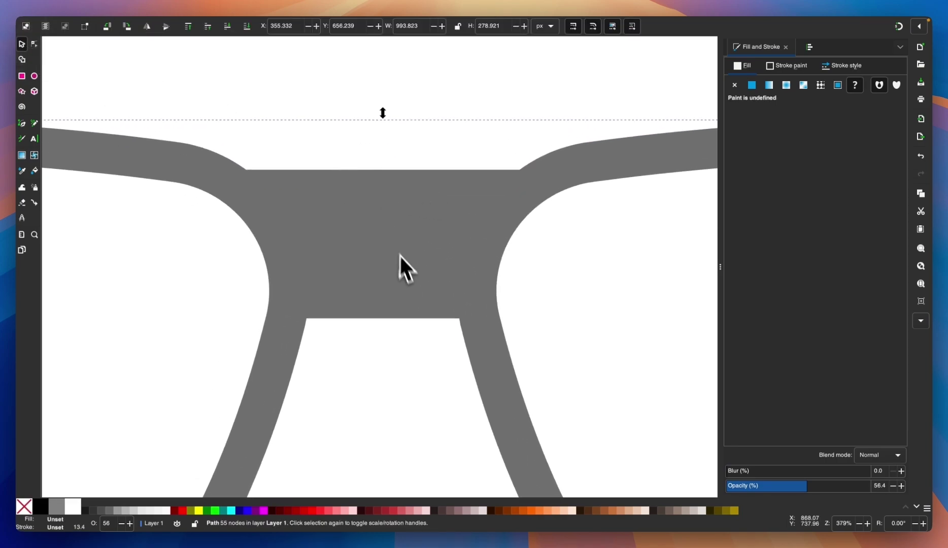
- Curve the bridge's upper edge into a shallow dip with a smooth middle node at about Y 693.1 px and lengthened handles
scroll(412, 269, down, 5)
scroll(411, 269, up, 5)
scroll(412, 269, up, 3)
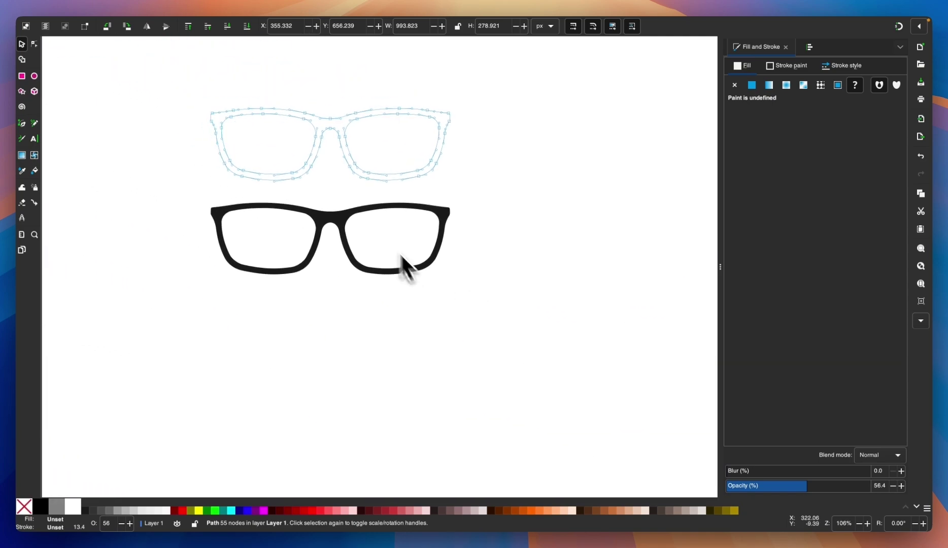
scroll(437, 308, down, 10)
scroll(437, 308, right, 6)
scroll(404, 307, left, 3)
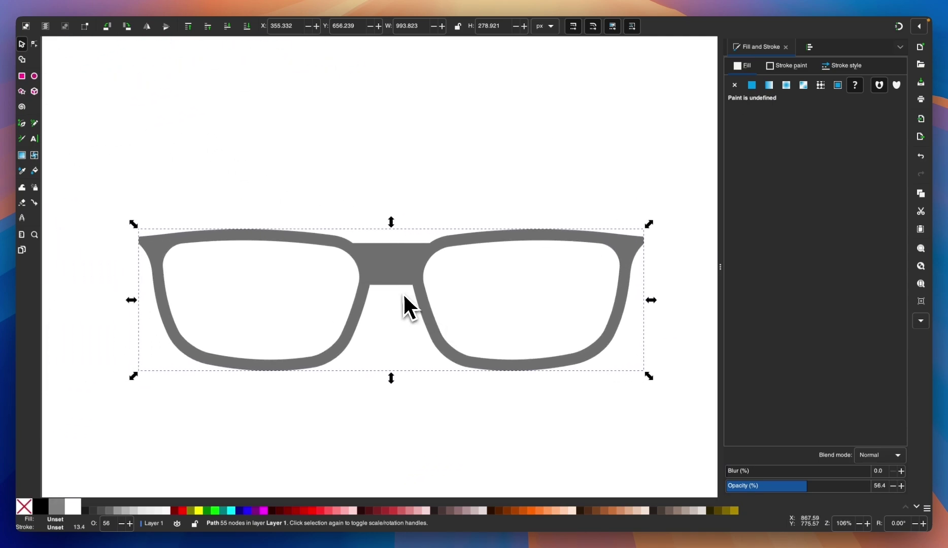
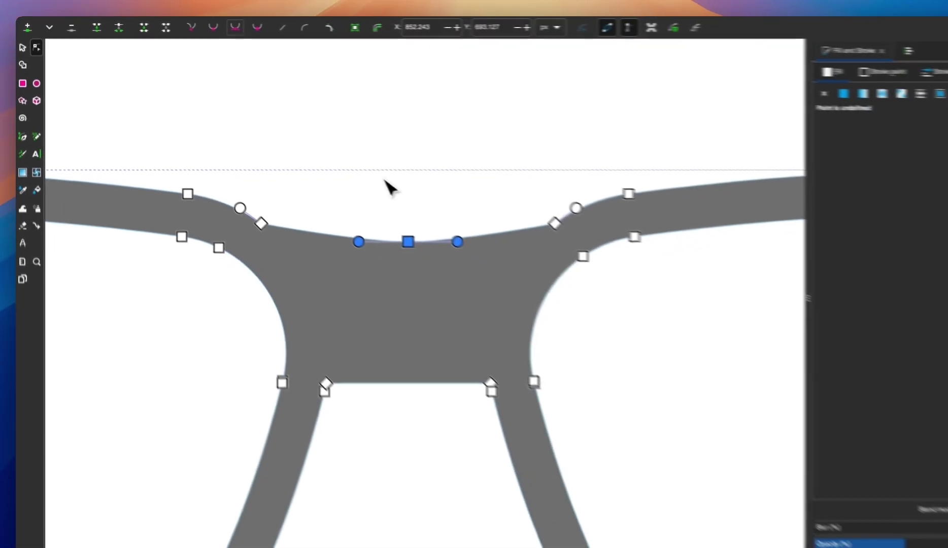
drag(704, 367, 730, 367)
mouse_move(427, 219)
mouse_down()
mouse_move(405, 220)
mouse_move(424, 220)
mouse_up()
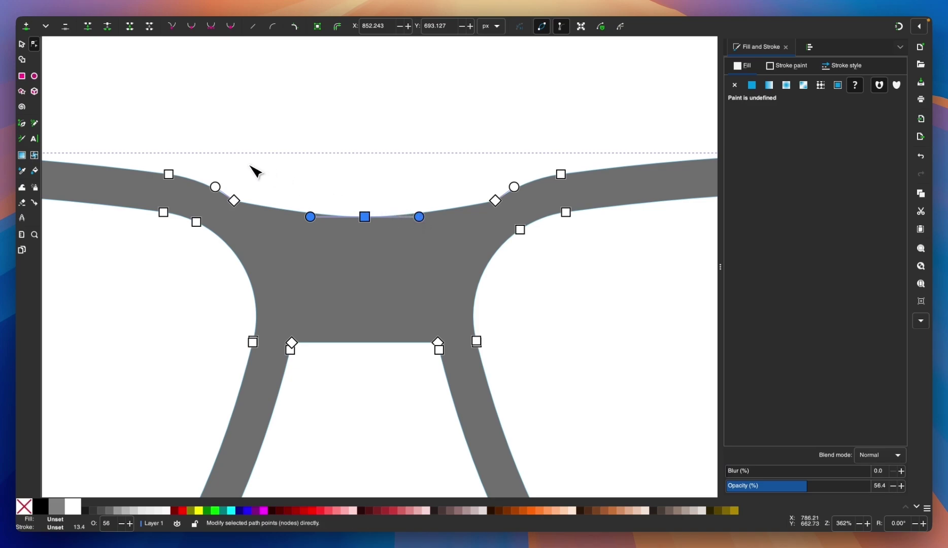
- Delete the two corner nodes where the bridge's upper edge meets the lens frames
drag(249, 166, 226, 212)
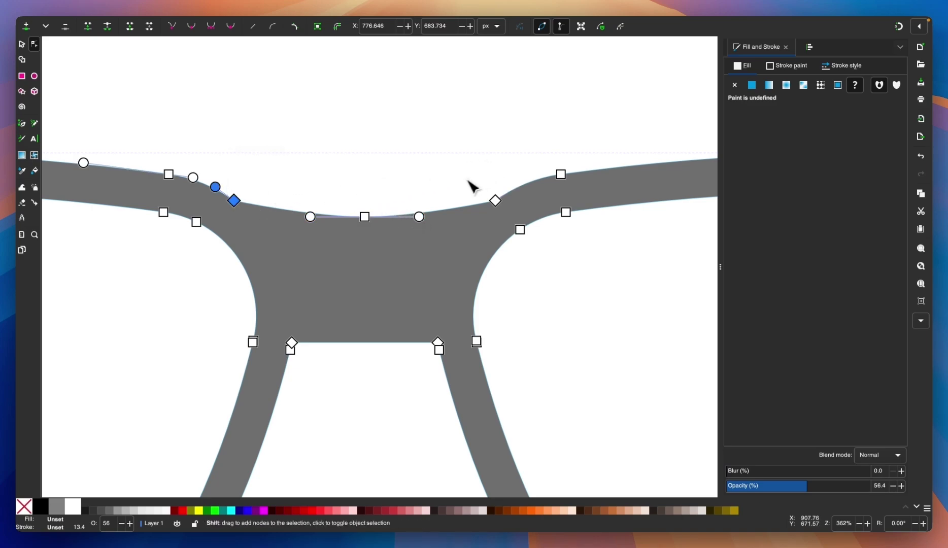
drag(507, 220, 510, 221)
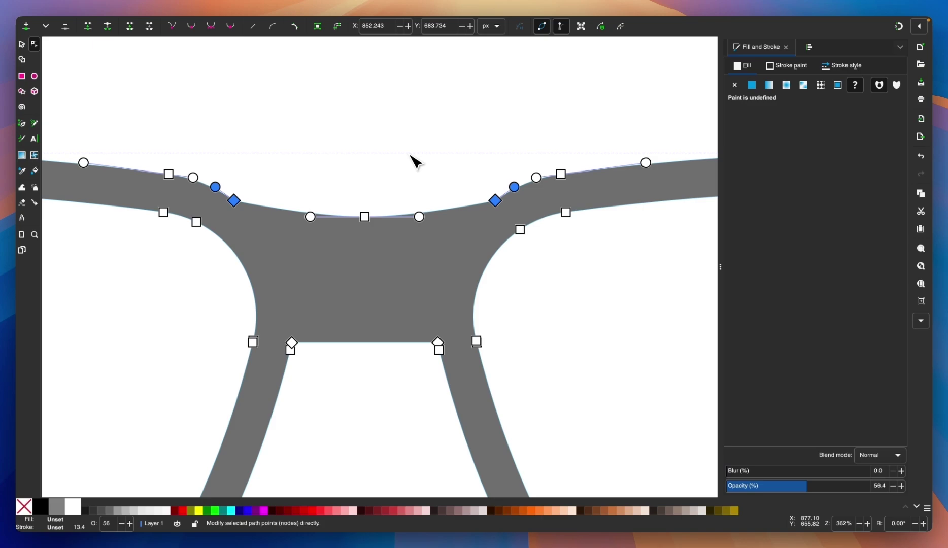
key(Delete)
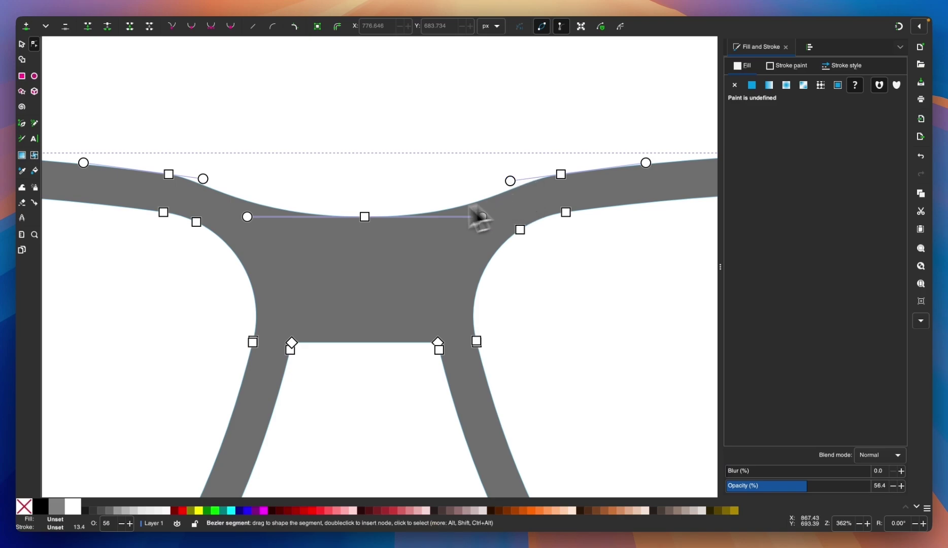
- Raise the middle node of the bridge's upper edge to about Y 689 px and adjust the surrounding handles for a smoother curve
click(364, 217)
drag(368, 218, 370, 217)
drag(208, 181, 231, 184)
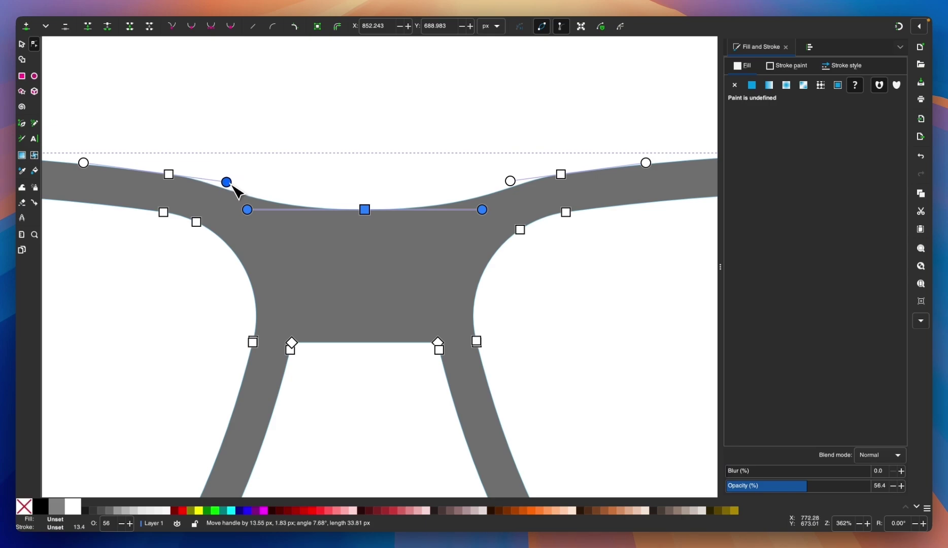
drag(514, 184, 512, 183)
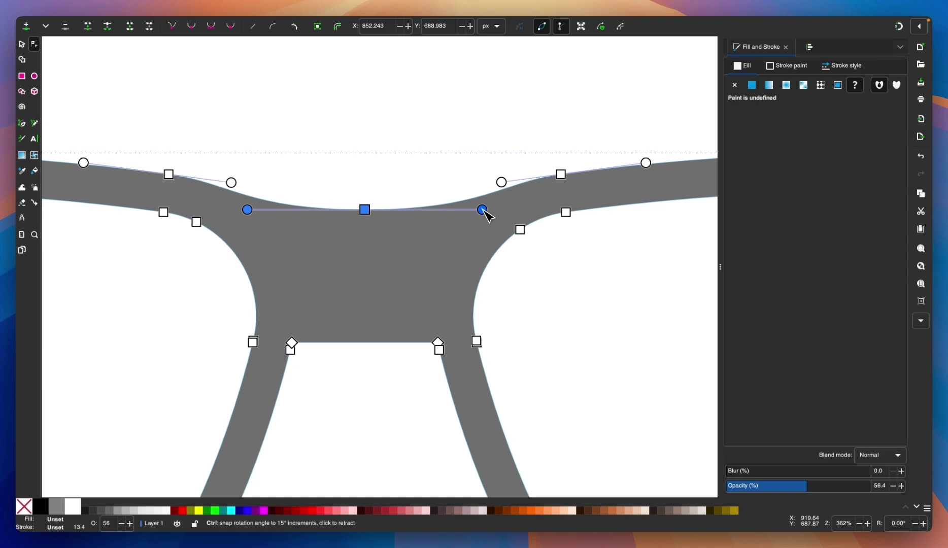
drag(482, 209, 462, 213)
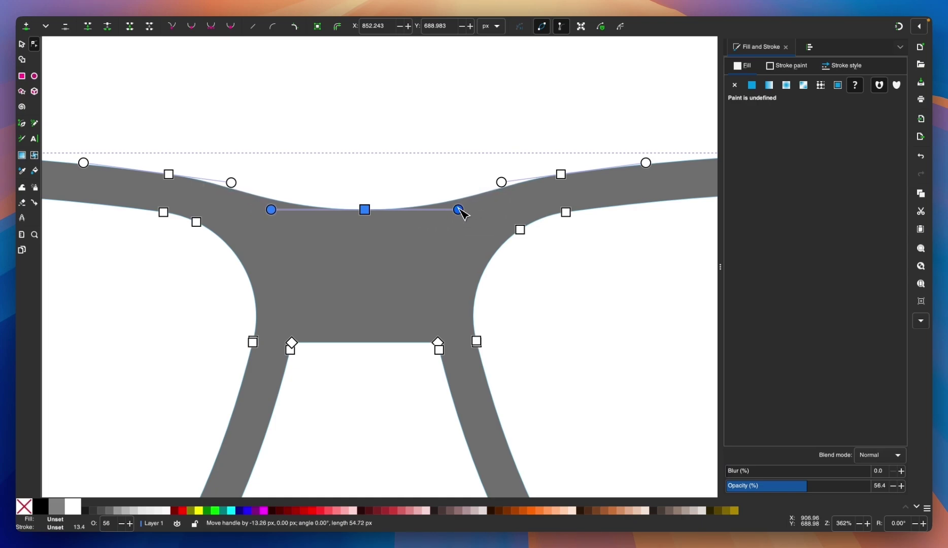
scroll(463, 211, down, 3)
key(s)
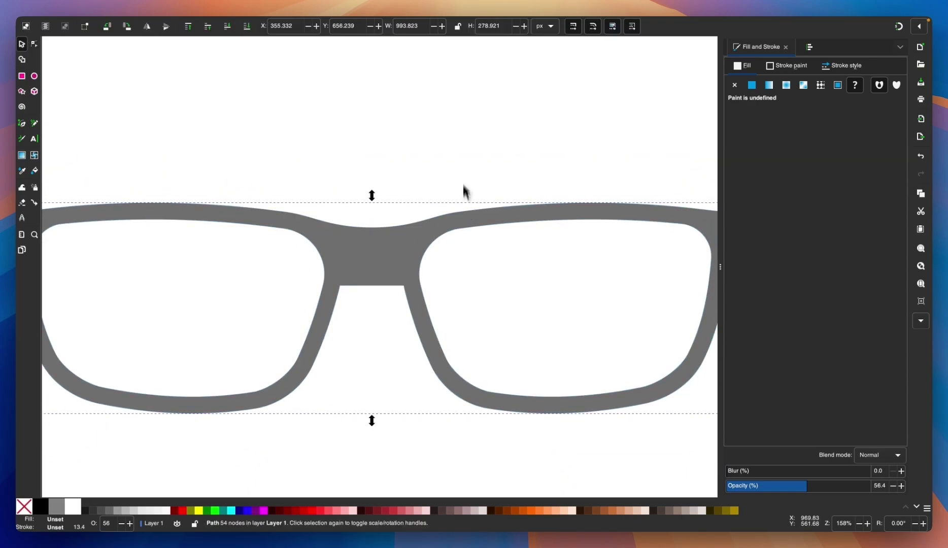
key(Escape)
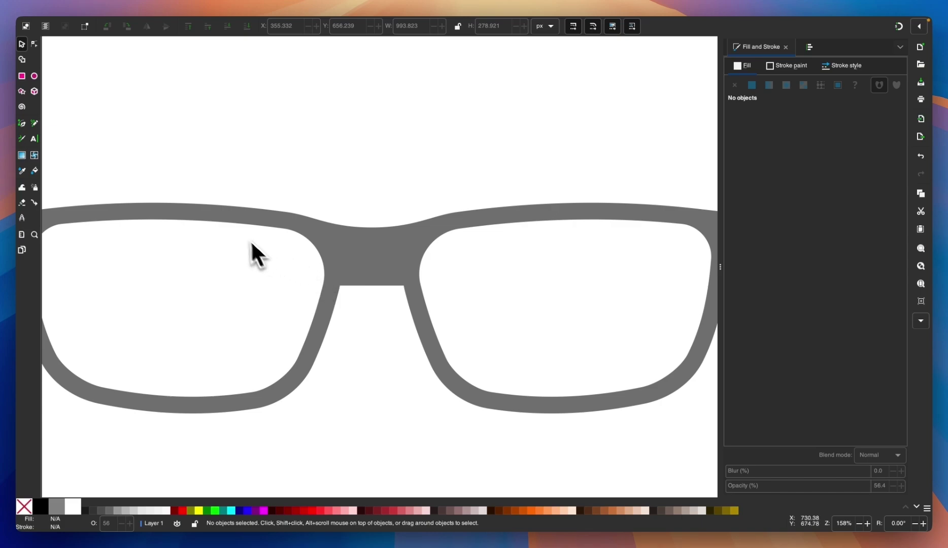
- Raise the middle node of the bridge's upper edge further, to about Y 683.9 px, making the dip shallower
scroll(376, 229, up, 3)
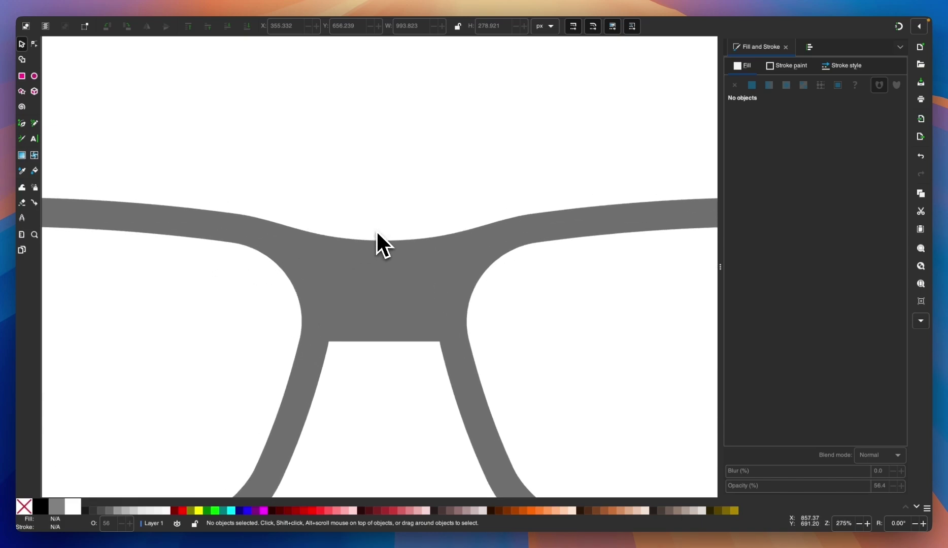
double_click(376, 231)
click(375, 252)
click(385, 240)
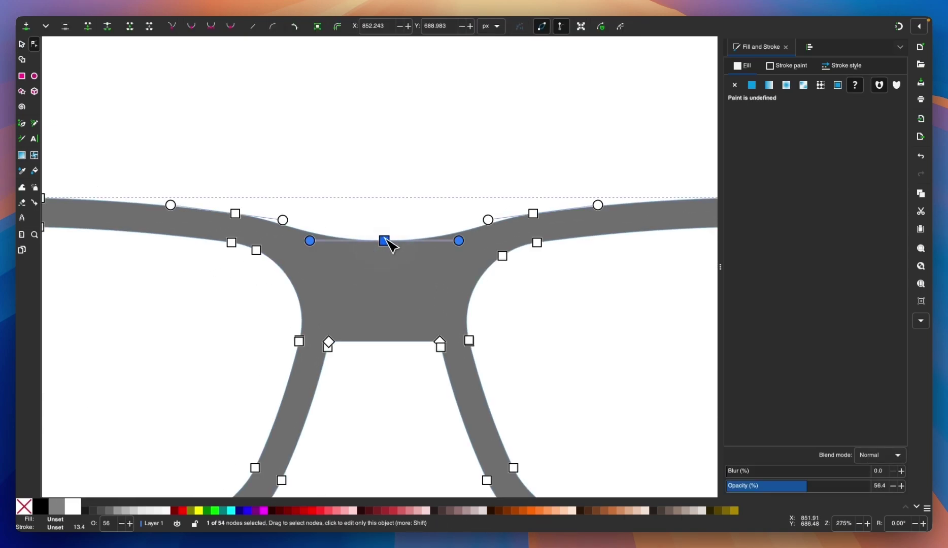
drag(385, 239, 386, 234)
scroll(389, 239, down, 3)
key(s)
click(402, 152)
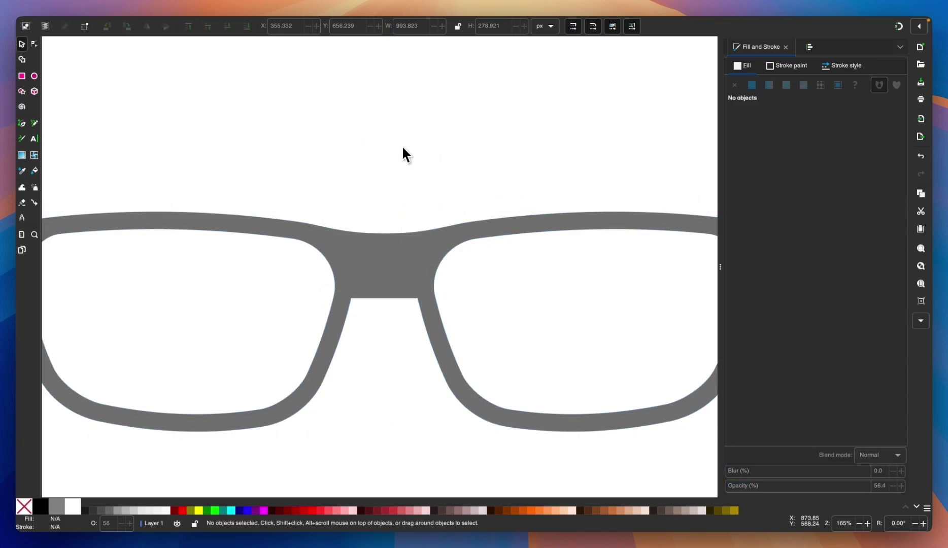
- Bend the bridge's straight lower edge upward into an arch between the two lens frames
scroll(398, 177, down, 2)
scroll(398, 182, up, 3)
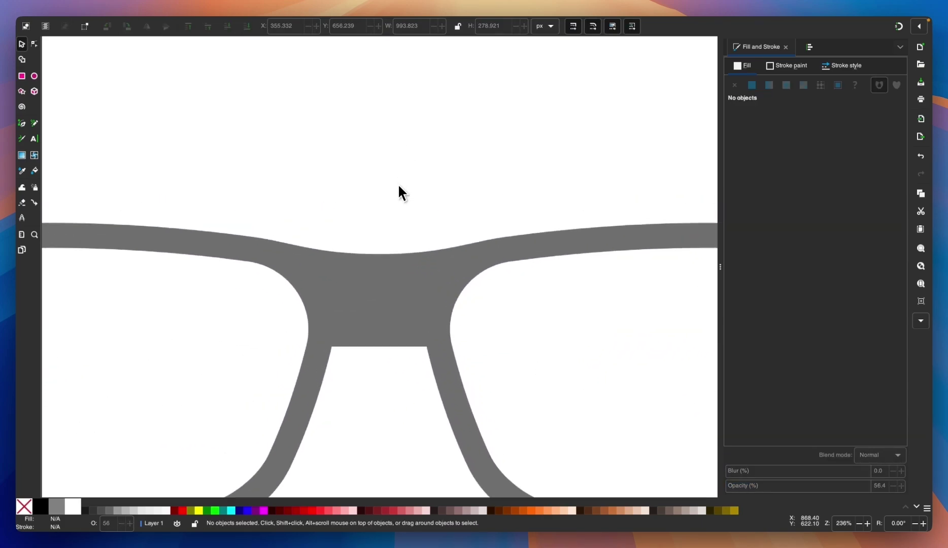
scroll(388, 221, up, 2)
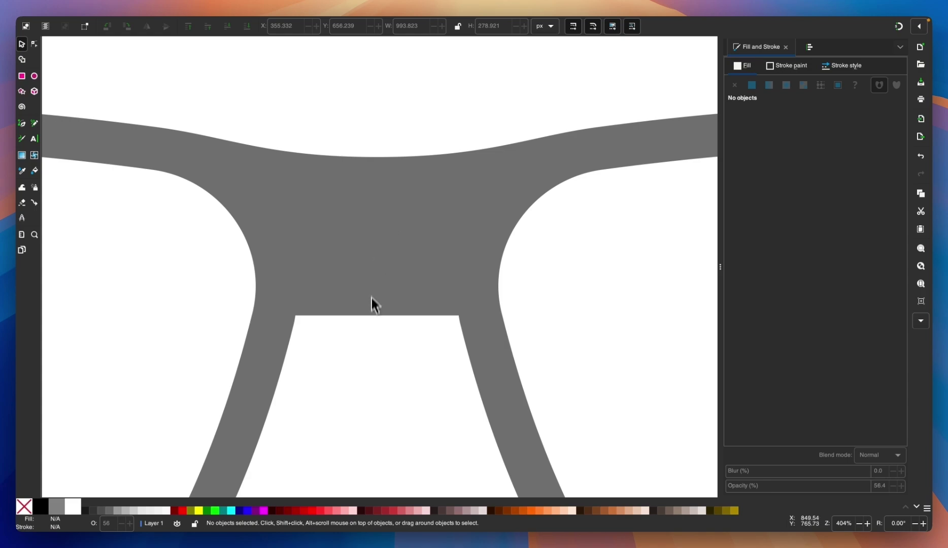
click(35, 44)
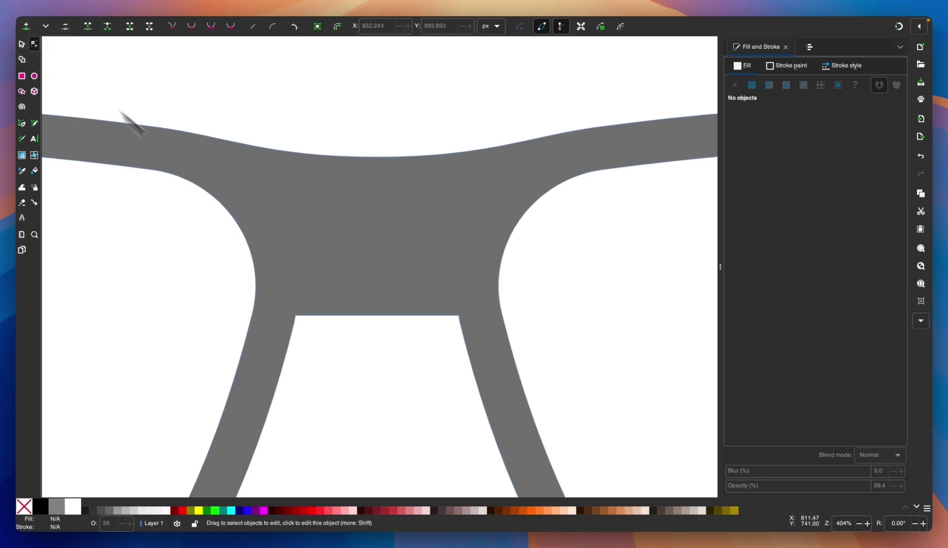
click(404, 279)
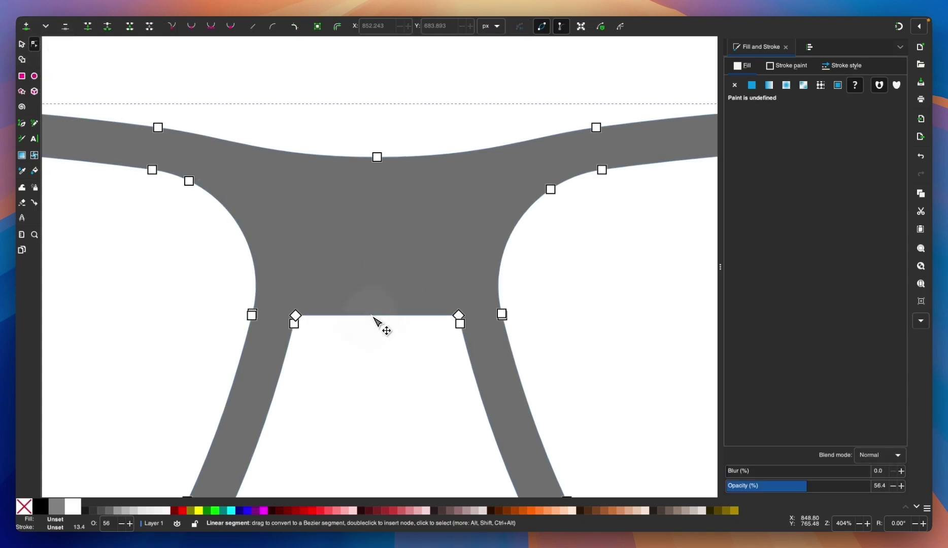
drag(373, 316, 375, 252)
scroll(371, 291, up, 2)
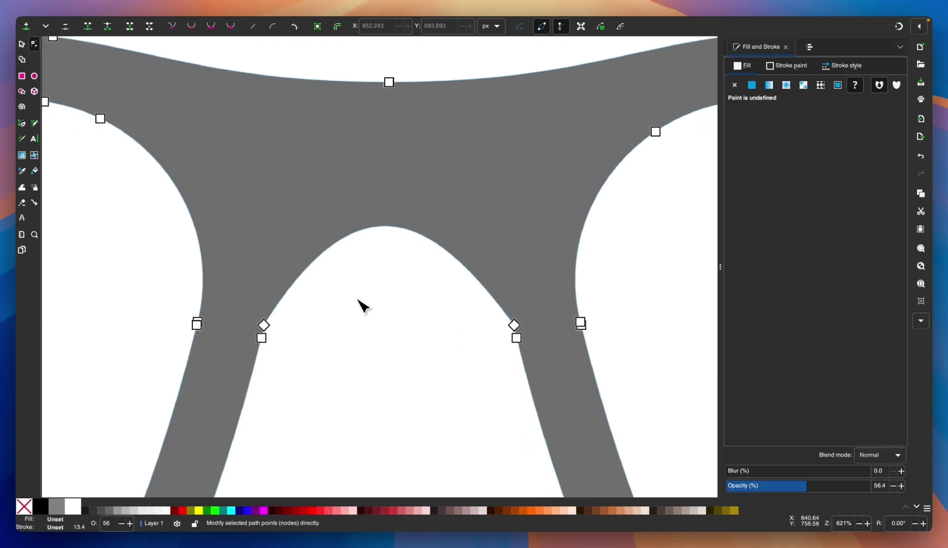
- Adjust the handles at both ends of the bridge's lower arch so it is rounded, symmetrical and aligned with the inner frame edges
click(267, 328)
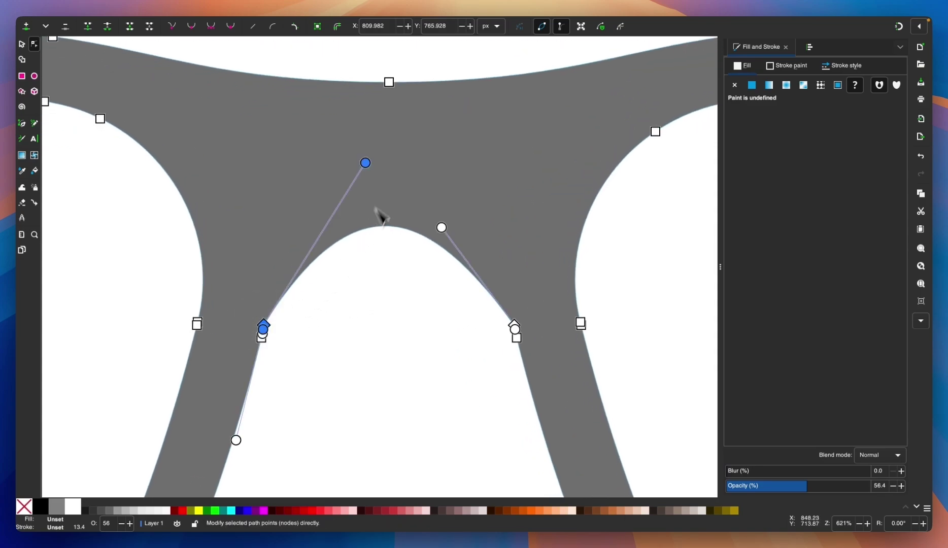
drag(366, 162, 291, 206)
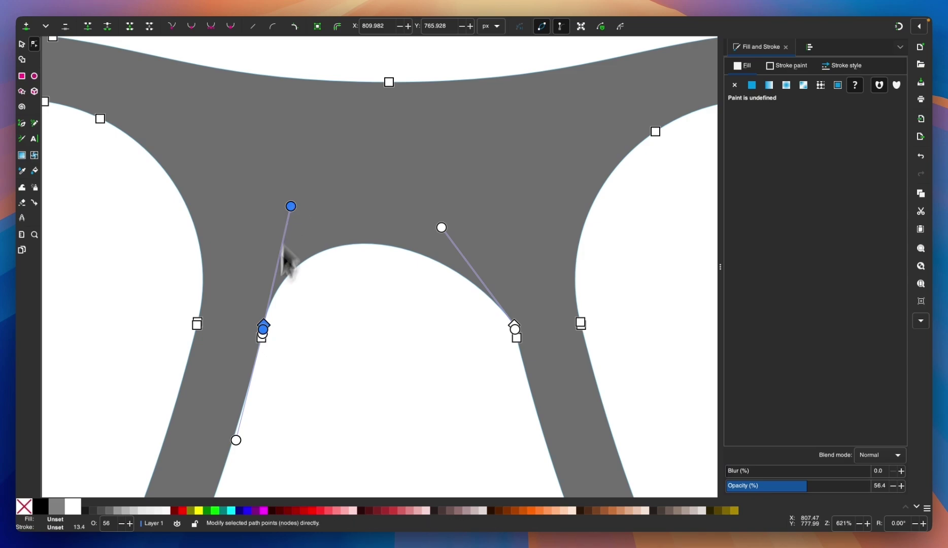
scroll(296, 363, down, 3)
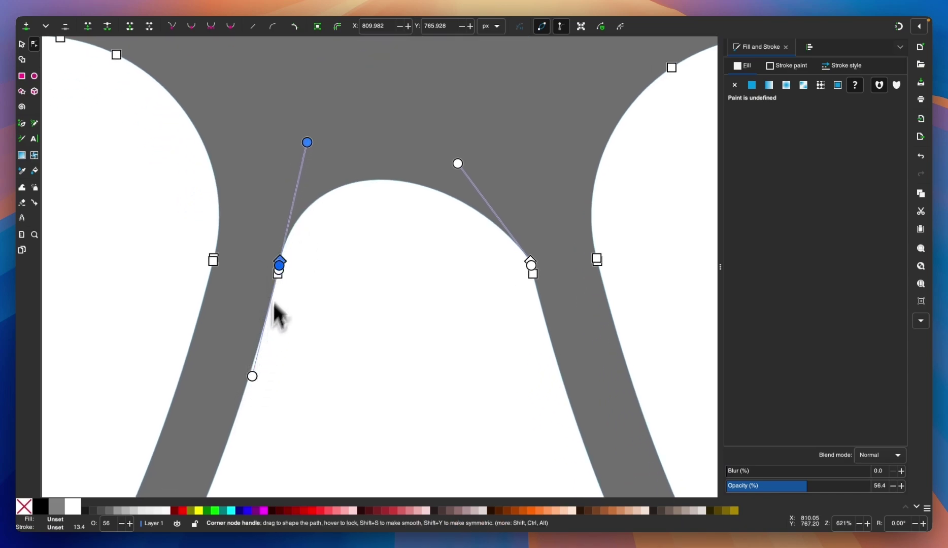
scroll(279, 294, up, 2)
drag(287, 178, 298, 164)
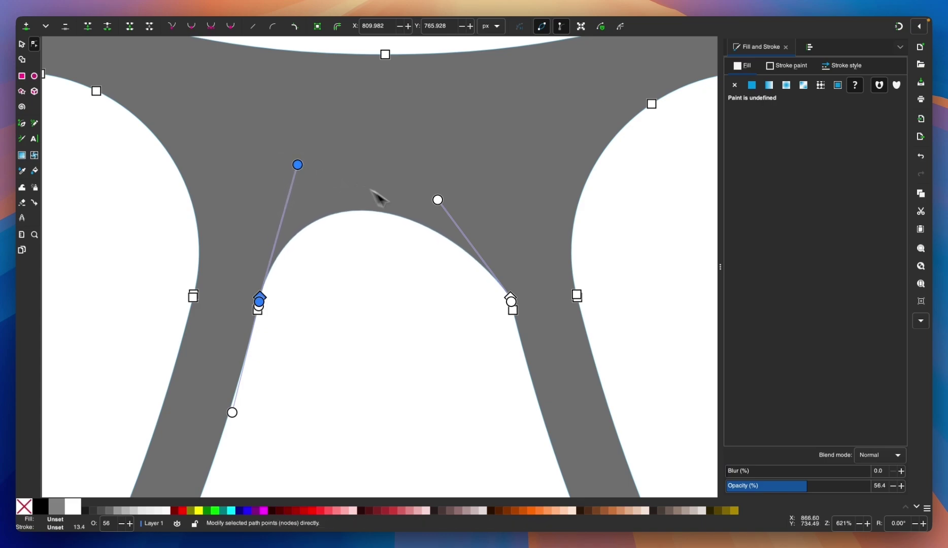
drag(439, 201, 484, 167)
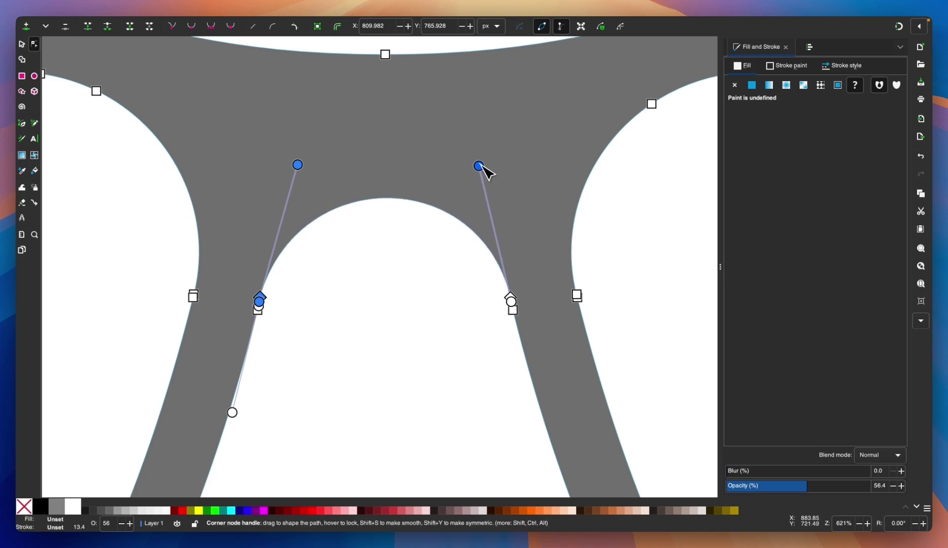
scroll(377, 283, down, 5)
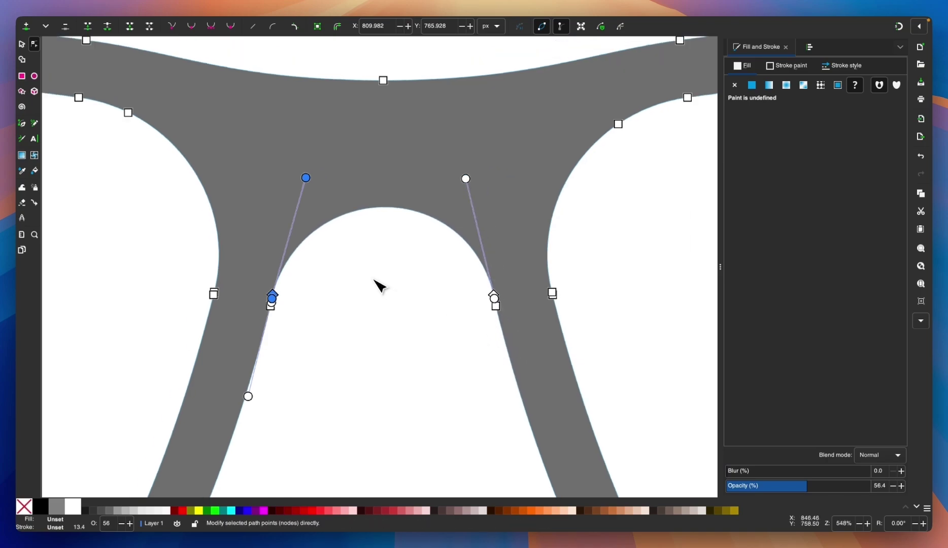
click(22, 44)
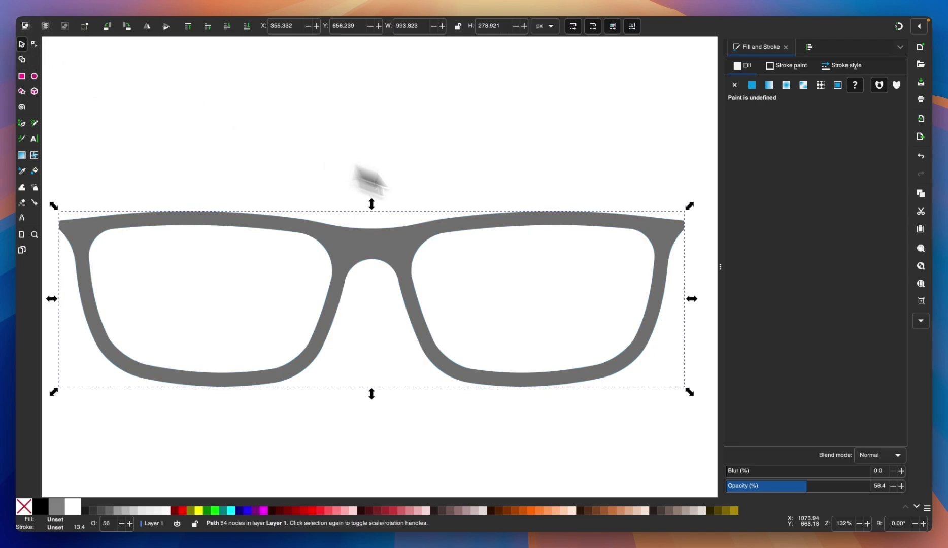
- Set the glasses frame's opacity to 100% and scale it proportionally about its centre to about 639.8 by 179.6 px
scroll(510, 217, down, 1)
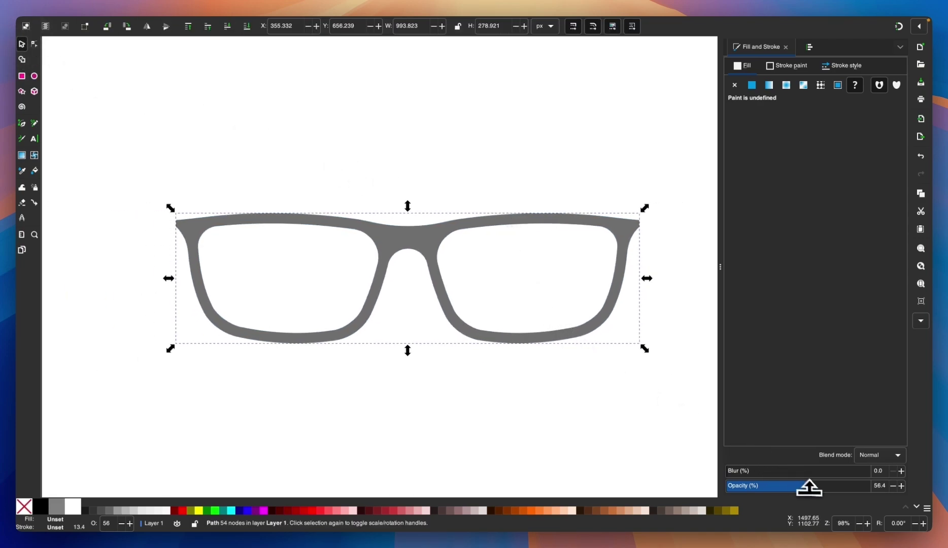
drag(808, 487, 904, 490)
key(1)
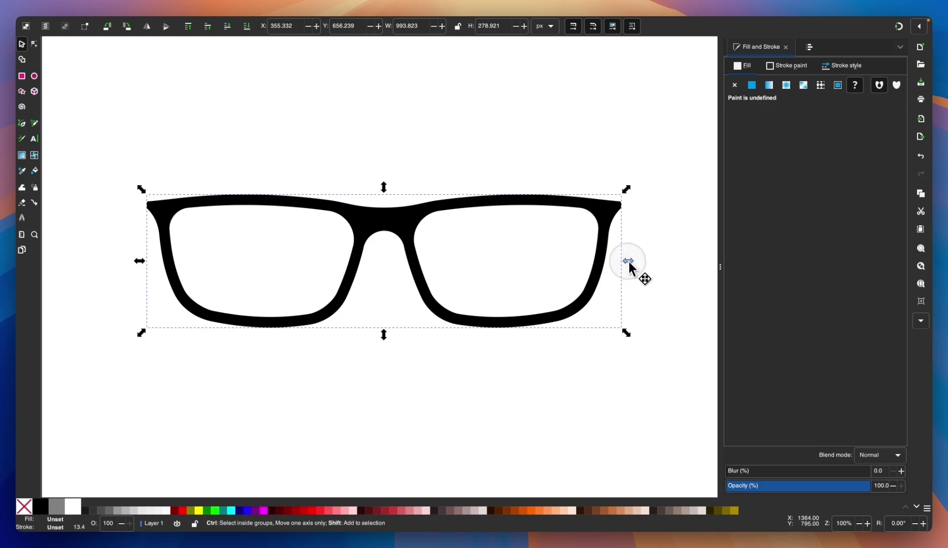
drag(628, 261, 548, 270)
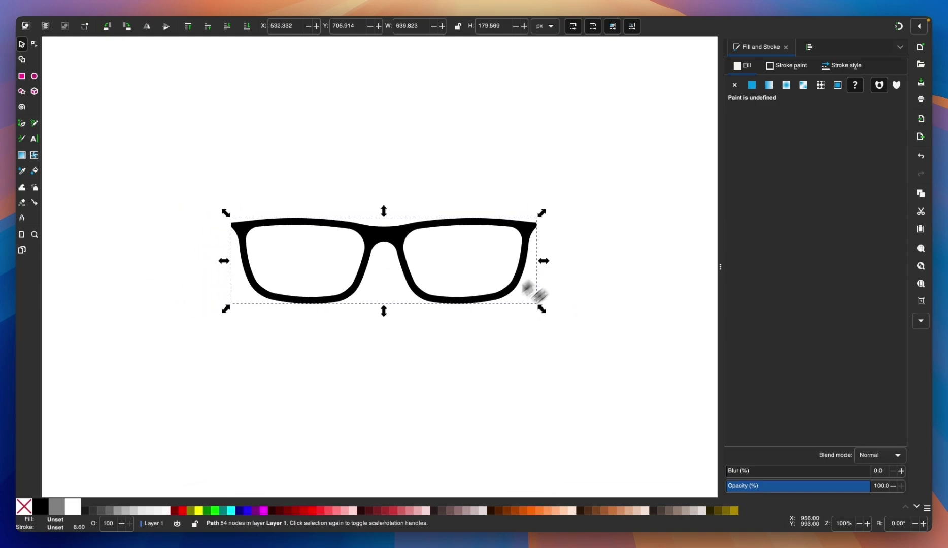
click(537, 300)
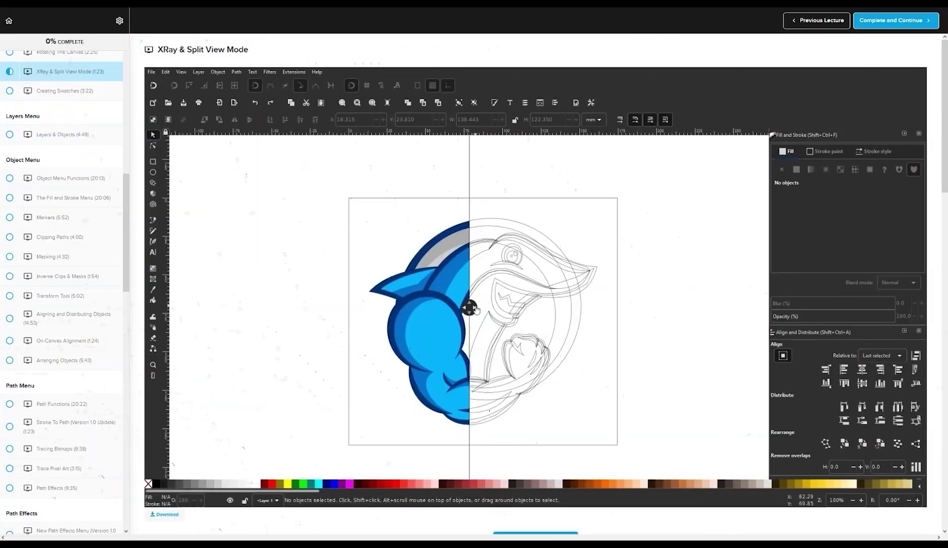
drag(465, 315, 387, 307)
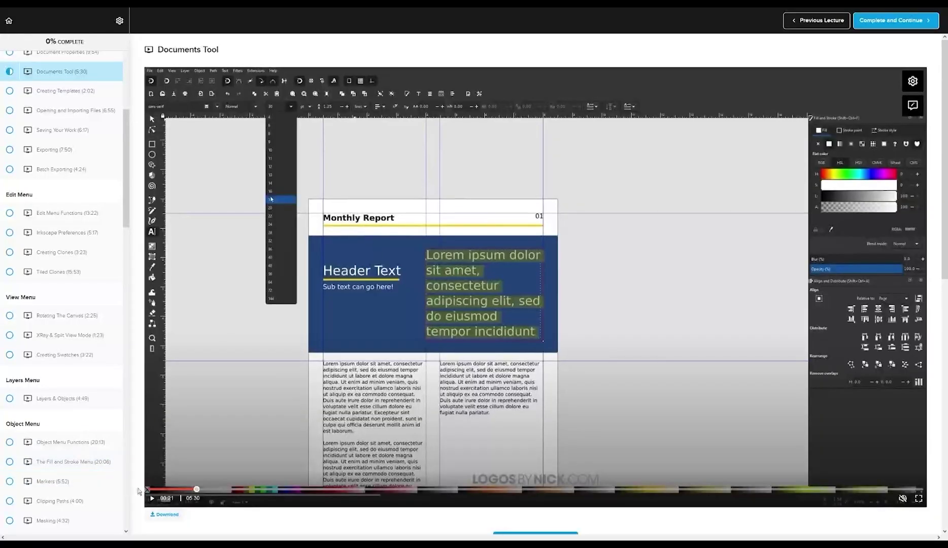
click(151, 500)
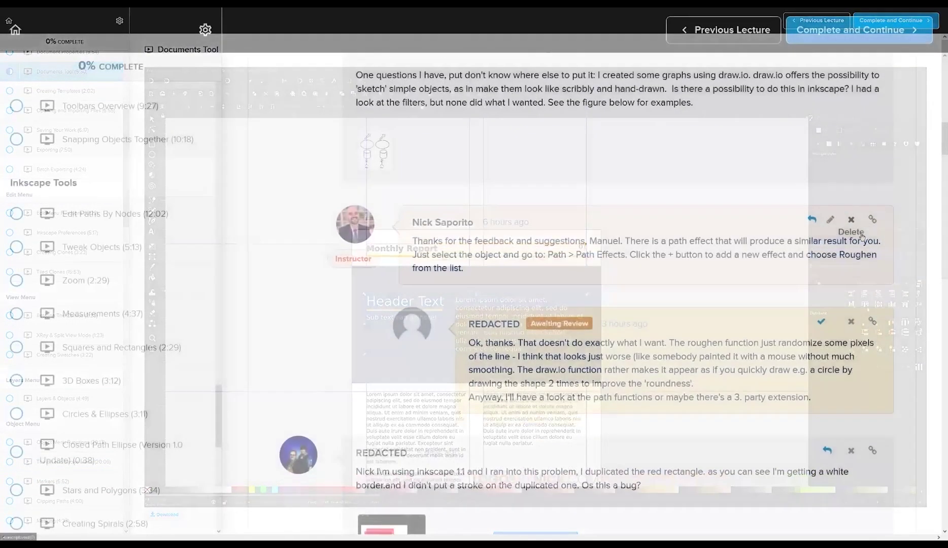
scroll(861, 240, down, 10)
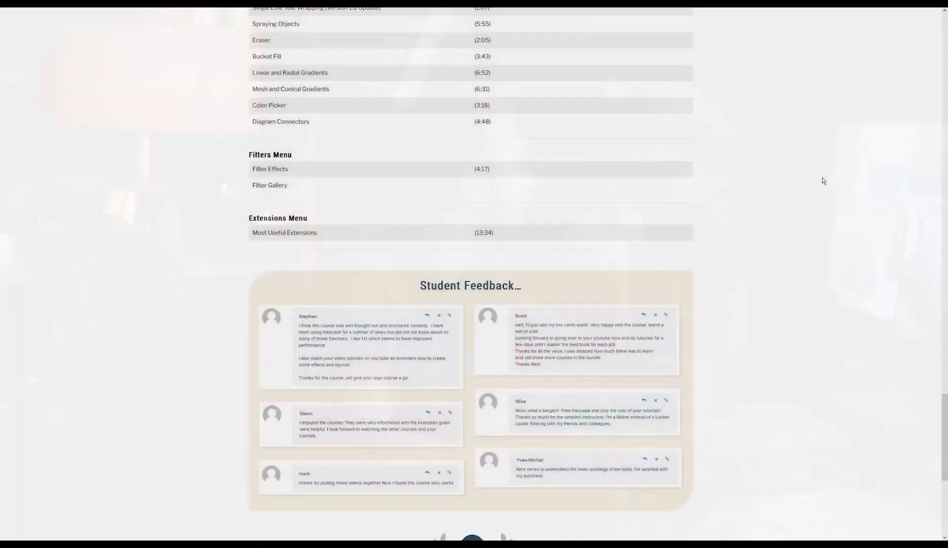
scroll(823, 181, down, 5)
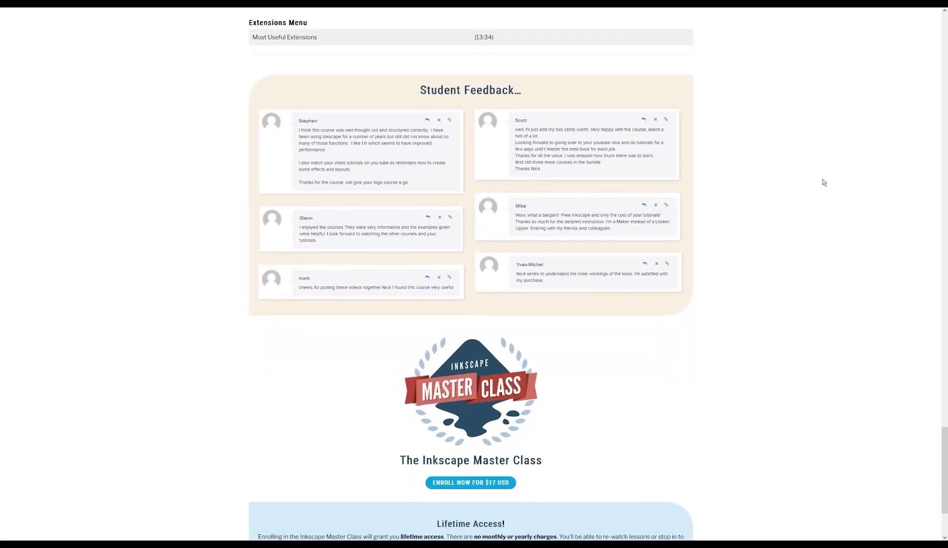
scroll(821, 188, down, 2)
drag(512, 361, 402, 375)
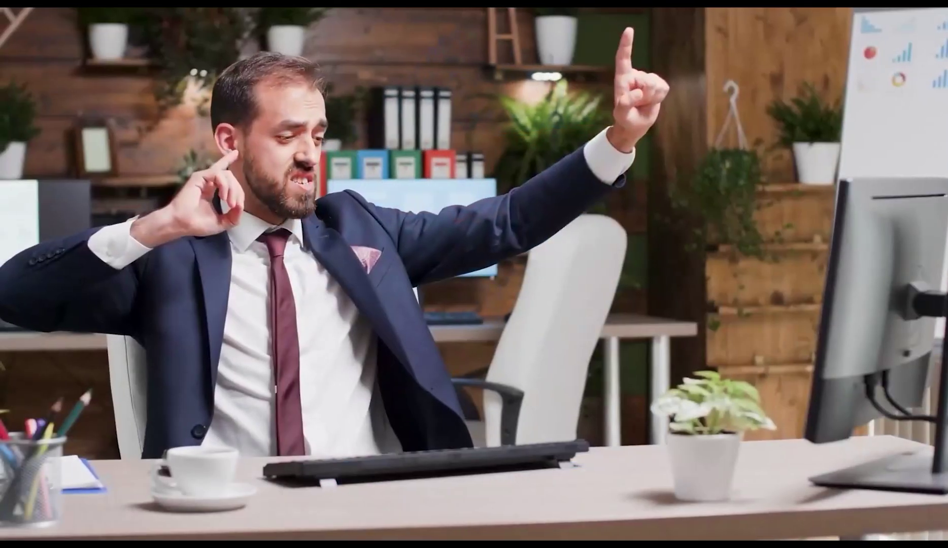